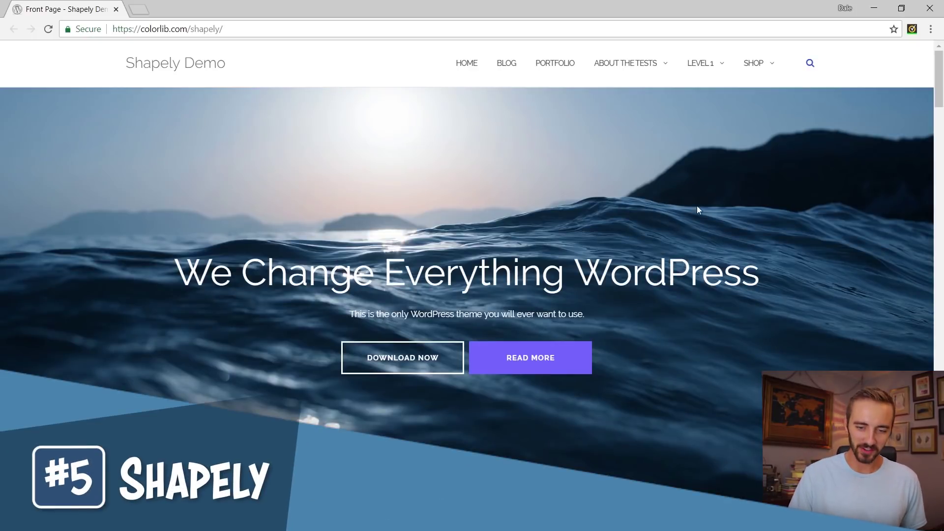
{"action": "scroll", "coordinate": [718, 162], "scroll_direction": "down", "scroll_amount": 3}
{"action": "scroll", "coordinate": [718, 161], "scroll_direction": "down", "scroll_amount": 3}
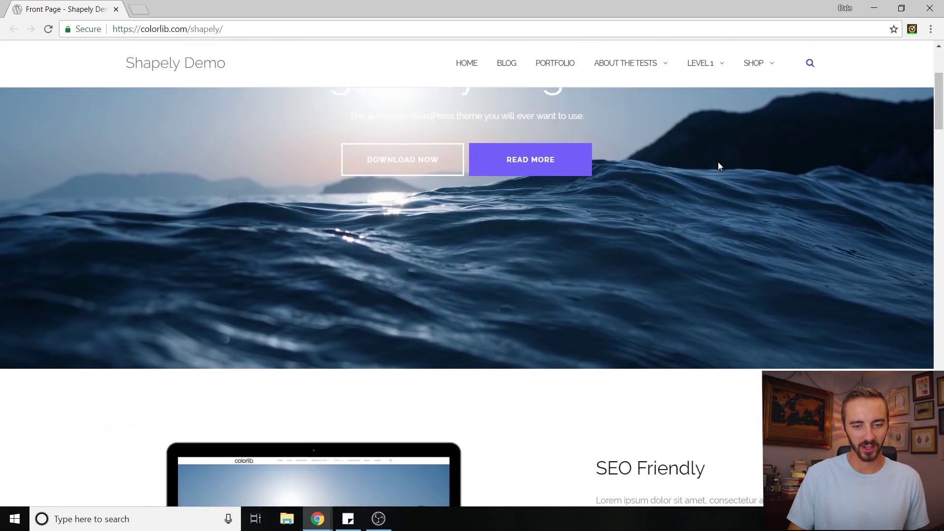
{"action": "scroll", "coordinate": [718, 162], "scroll_direction": "down", "scroll_amount": 3}
{"action": "scroll", "coordinate": [718, 162], "scroll_direction": "up", "scroll_amount": 3}
{"action": "scroll", "coordinate": [718, 162], "scroll_direction": "up", "scroll_amount": 3}
{"action": "scroll", "coordinate": [720, 173], "scroll_direction": "down", "scroll_amount": 5}
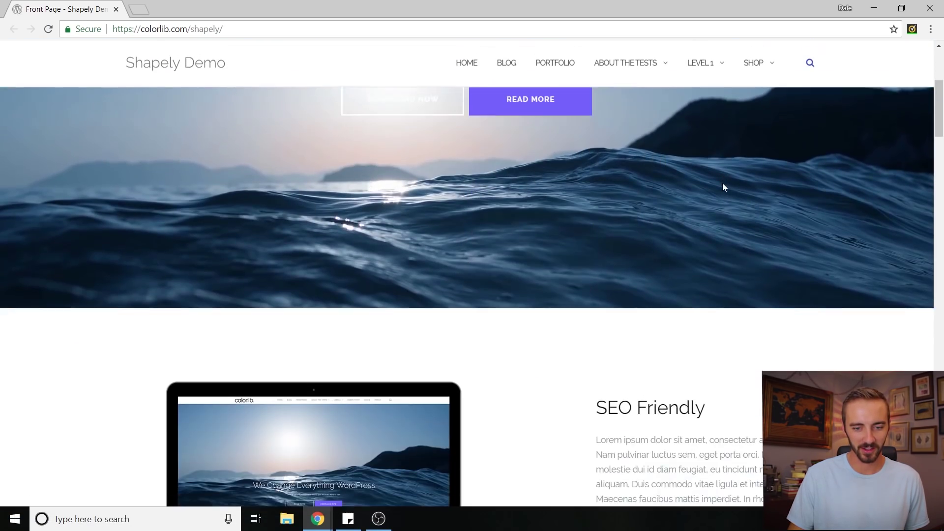
{"action": "scroll", "coordinate": [722, 183], "scroll_direction": "down", "scroll_amount": 3}
{"action": "scroll", "coordinate": [723, 183], "scroll_direction": "up", "scroll_amount": 5}
{"action": "scroll", "coordinate": [721, 183], "scroll_direction": "down", "scroll_amount": 3}
{"action": "scroll", "coordinate": [675, 189], "scroll_direction": "down", "scroll_amount": 3}
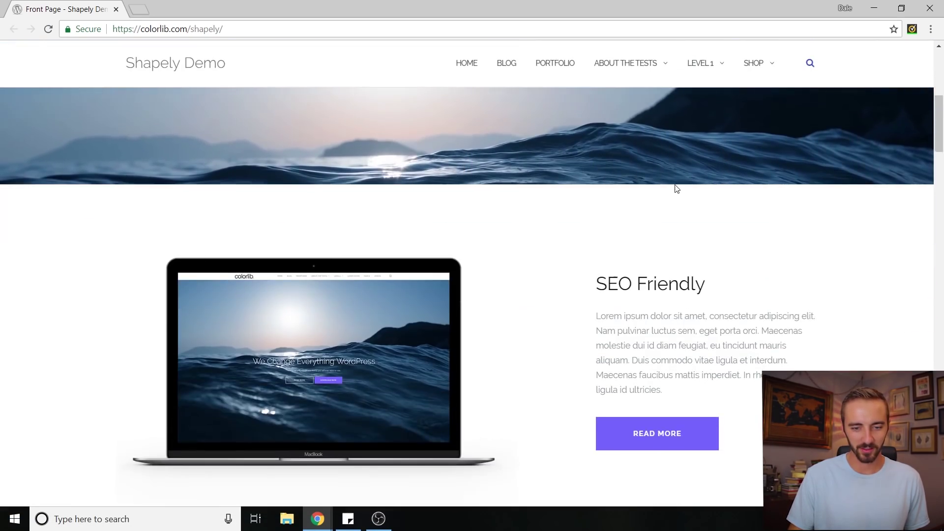
{"action": "scroll", "coordinate": [676, 189], "scroll_direction": "down", "scroll_amount": 3}
{"action": "scroll", "coordinate": [517, 221], "scroll_direction": "up", "scroll_amount": 2}
{"action": "scroll", "coordinate": [551, 226], "scroll_direction": "down", "scroll_amount": 2}
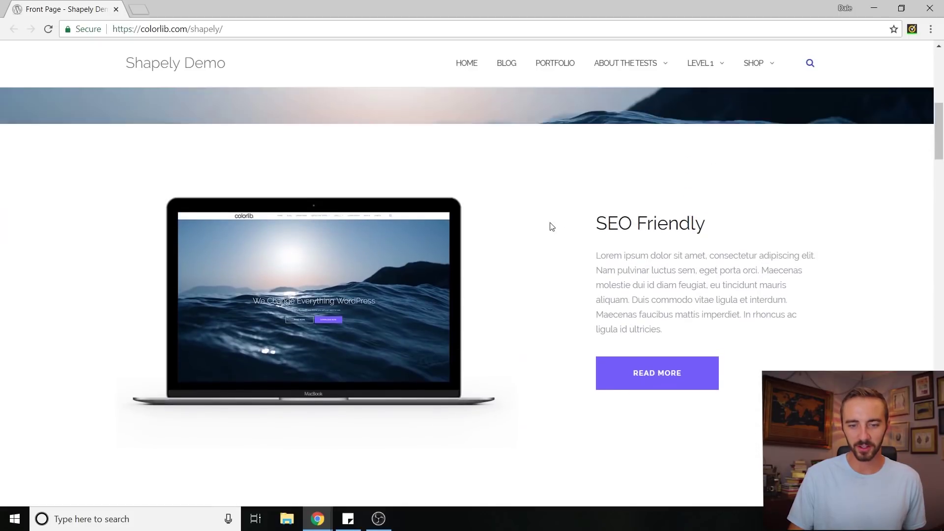
{"action": "scroll", "coordinate": [550, 226], "scroll_direction": "down", "scroll_amount": 1}
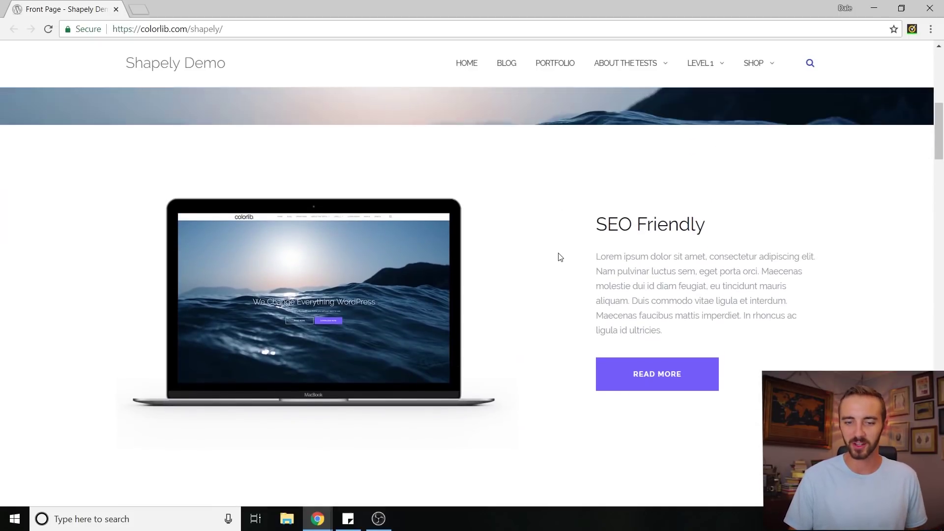
{"action": "scroll", "coordinate": [558, 250], "scroll_direction": "up", "scroll_amount": 2}
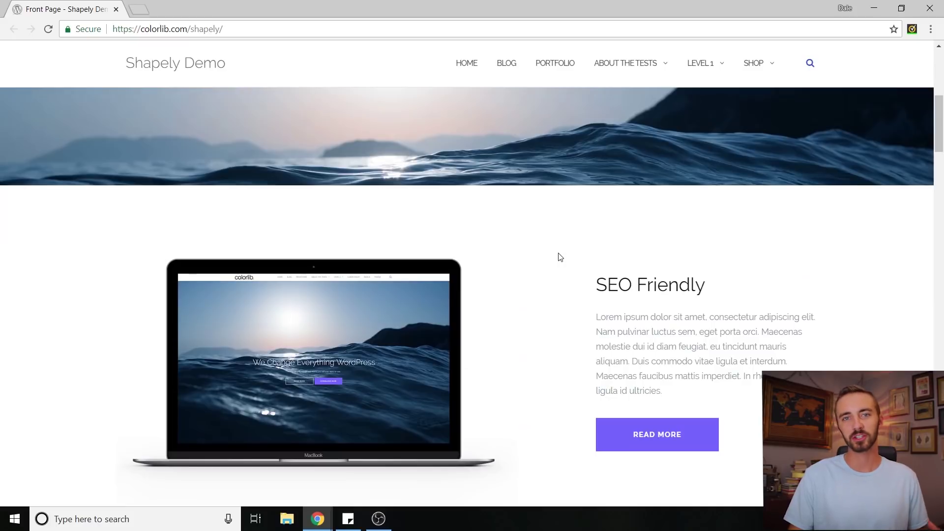
{"action": "scroll", "coordinate": [557, 257], "scroll_direction": "down", "scroll_amount": 2}
{"action": "scroll", "coordinate": [558, 257], "scroll_direction": "down", "scroll_amount": 2}
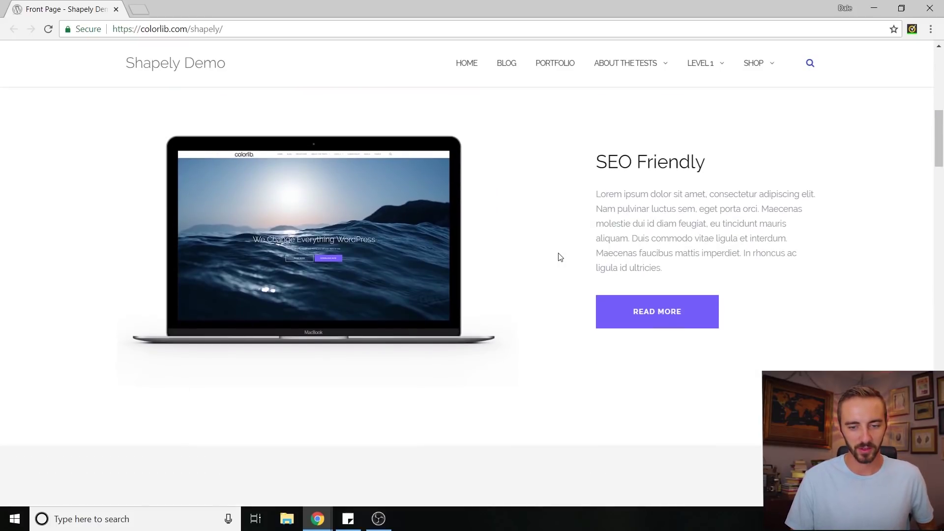
{"action": "scroll", "coordinate": [558, 257], "scroll_direction": "down", "scroll_amount": 3}
{"action": "scroll", "coordinate": [558, 257], "scroll_direction": "down", "scroll_amount": 2}
{"action": "scroll", "coordinate": [452, 240], "scroll_direction": "down", "scroll_amount": 2}
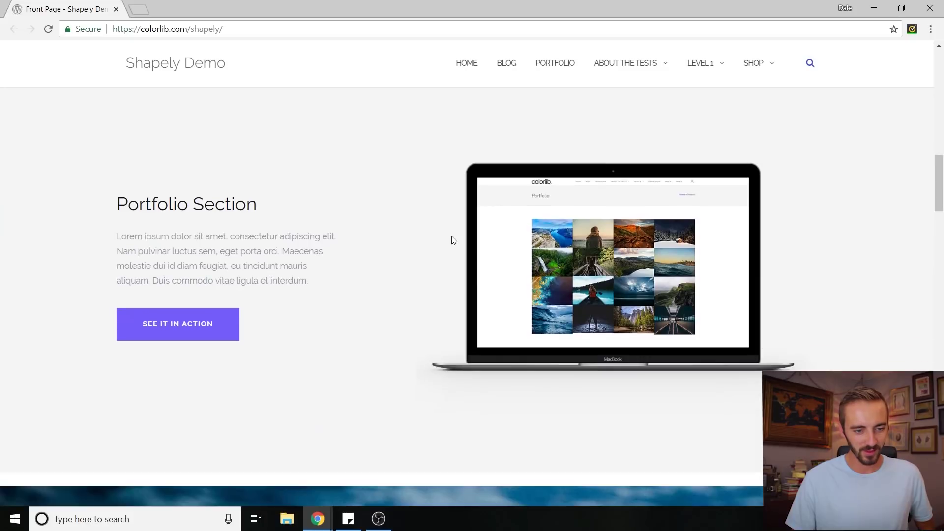
{"action": "scroll", "coordinate": [452, 240], "scroll_direction": "down", "scroll_amount": 1}
{"action": "scroll", "coordinate": [734, 204], "scroll_direction": "up", "scroll_amount": 3}
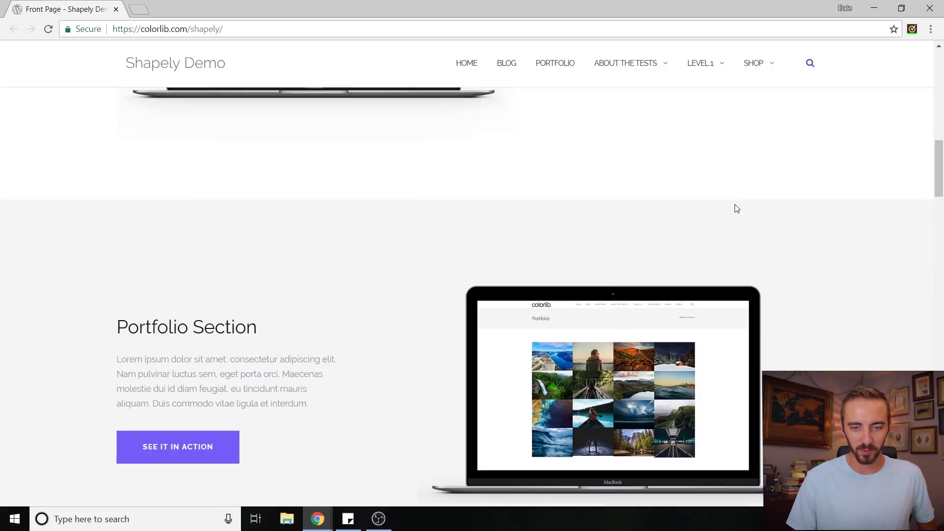
{"action": "scroll", "coordinate": [609, 291], "scroll_direction": "up", "scroll_amount": 3}
{"action": "scroll", "coordinate": [608, 290], "scroll_direction": "up", "scroll_amount": 8}
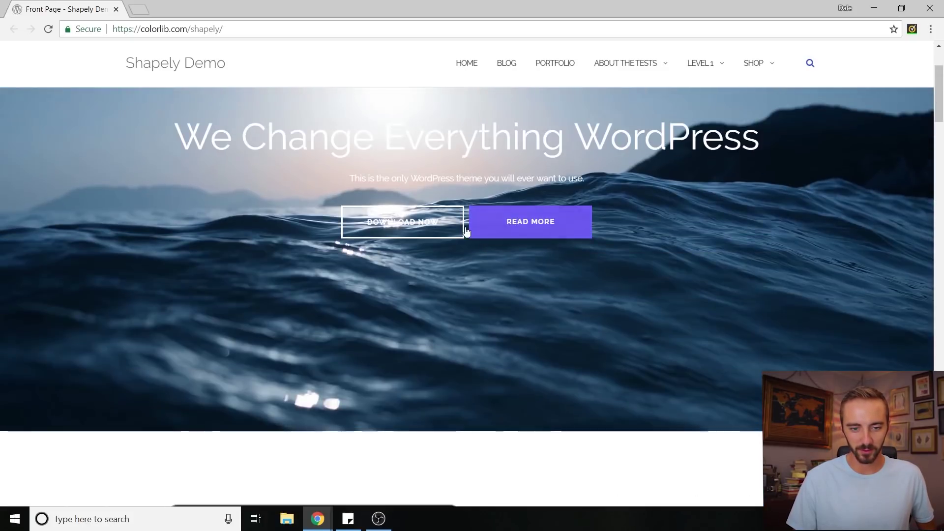
{"action": "scroll", "coordinate": [614, 261], "scroll_direction": "down", "scroll_amount": 6}
{"action": "scroll", "coordinate": [565, 301], "scroll_direction": "down", "scroll_amount": 4}
{"action": "scroll", "coordinate": [343, 238], "scroll_direction": "down", "scroll_amount": 4}
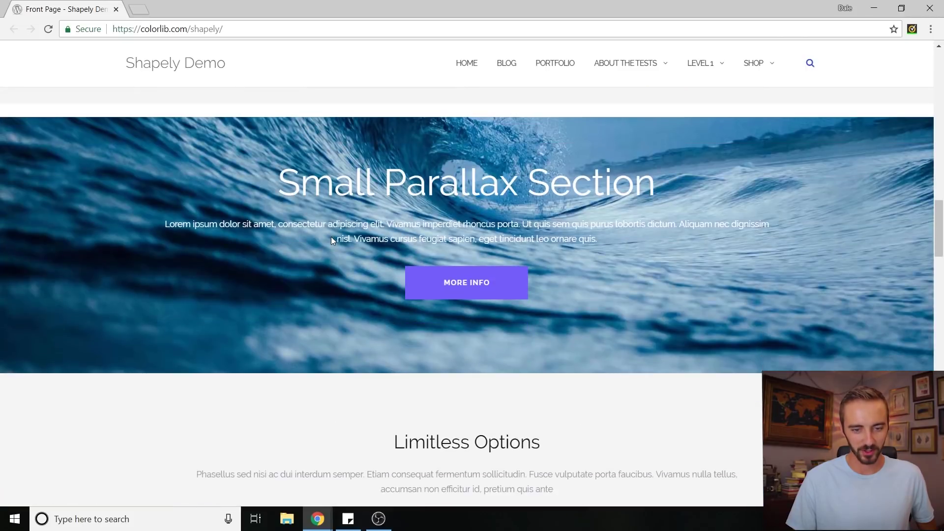
{"action": "scroll", "coordinate": [432, 211], "scroll_direction": "down", "scroll_amount": 2}
{"action": "scroll", "coordinate": [471, 213], "scroll_direction": "down", "scroll_amount": 2}
{"action": "scroll", "coordinate": [605, 220], "scroll_direction": "up", "scroll_amount": 2}
{"action": "scroll", "coordinate": [606, 220], "scroll_direction": "up", "scroll_amount": 4}
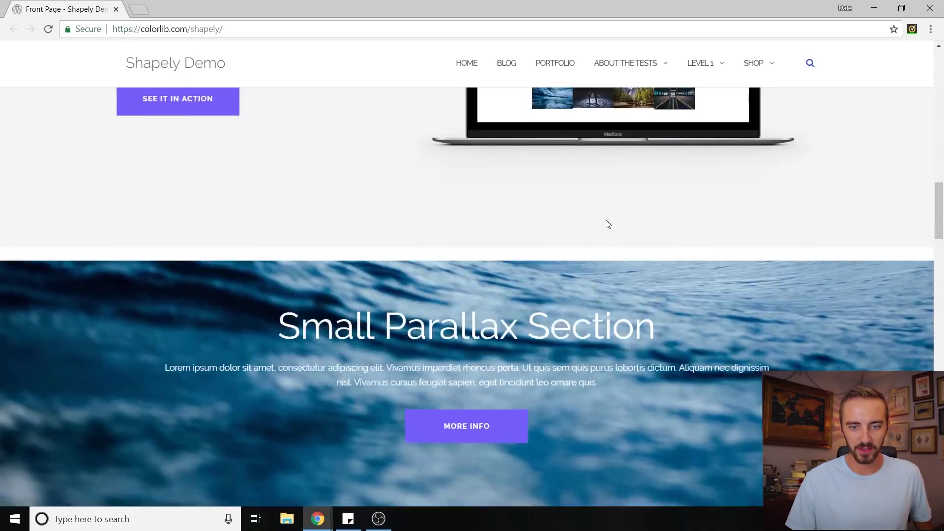
{"action": "scroll", "coordinate": [606, 220], "scroll_direction": "up", "scroll_amount": 4}
{"action": "scroll", "coordinate": [620, 178], "scroll_direction": "up", "scroll_amount": 4}
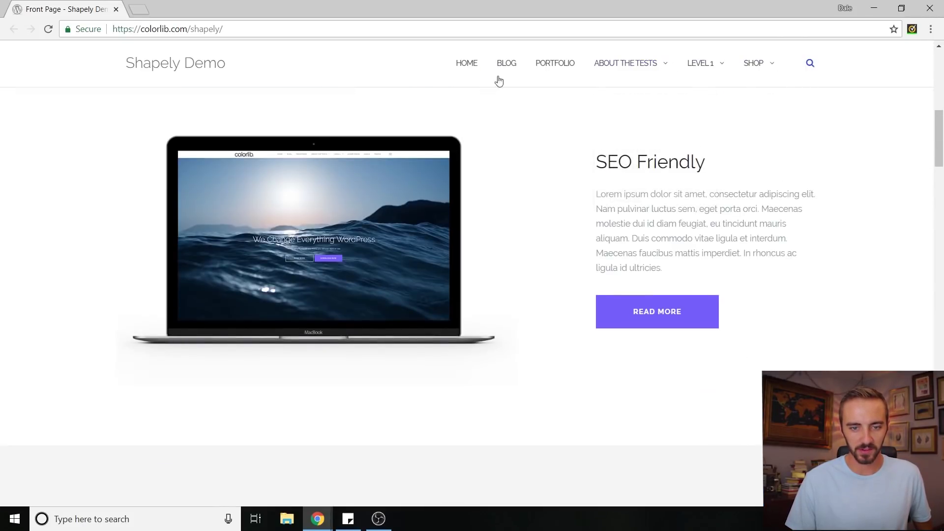
{"action": "scroll", "coordinate": [546, 185], "scroll_direction": "up", "scroll_amount": 4}
{"action": "scroll", "coordinate": [575, 195], "scroll_direction": "up", "scroll_amount": 3}
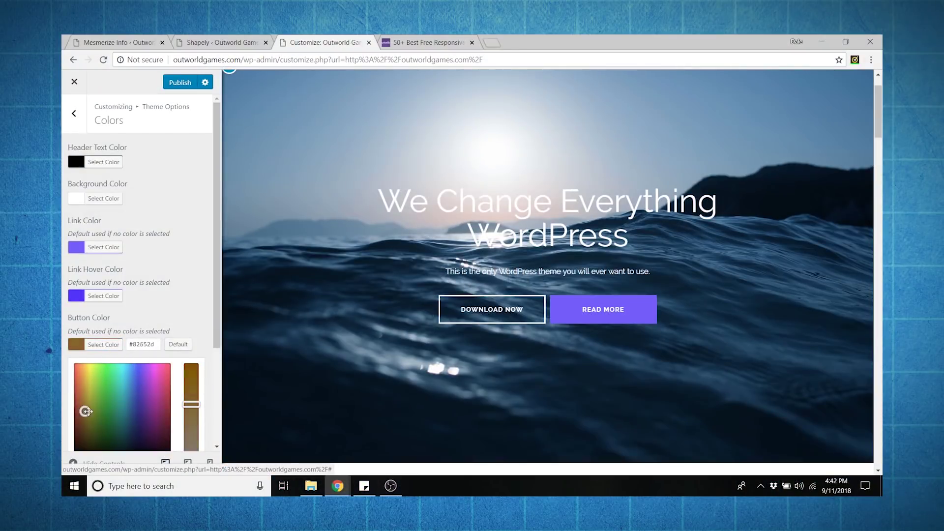
Step: Set Button Color to green (#41c155), then select the Parralax Section hero title for rewriting
{"action": "left_click_drag", "start_coordinate": [85, 411], "coordinate": [108, 387]}
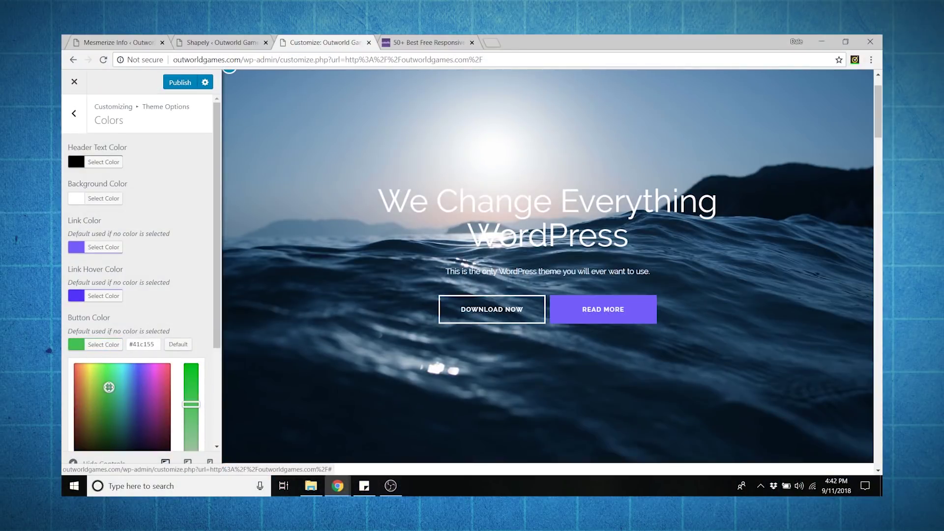
{"action": "scroll", "coordinate": [109, 387], "scroll_direction": "down", "scroll_amount": 2}
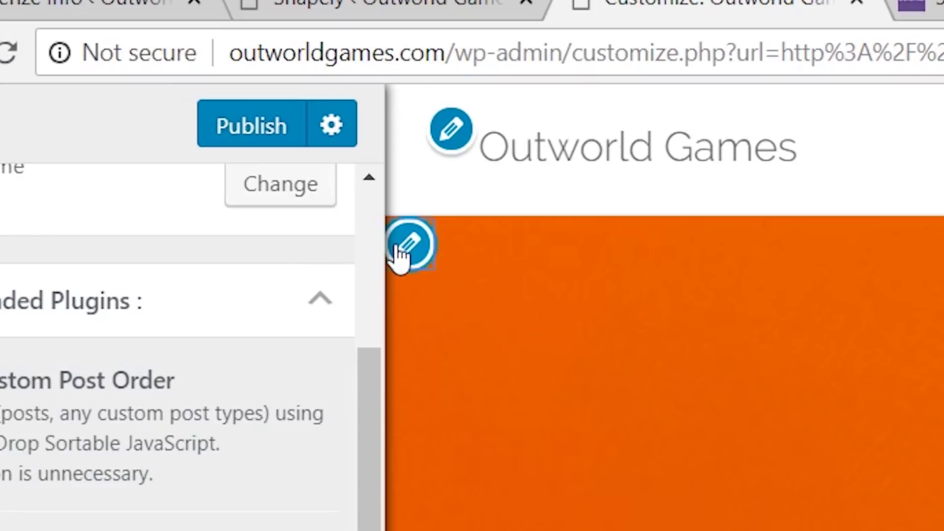
{"action": "left_click", "coordinate": [405, 248]}
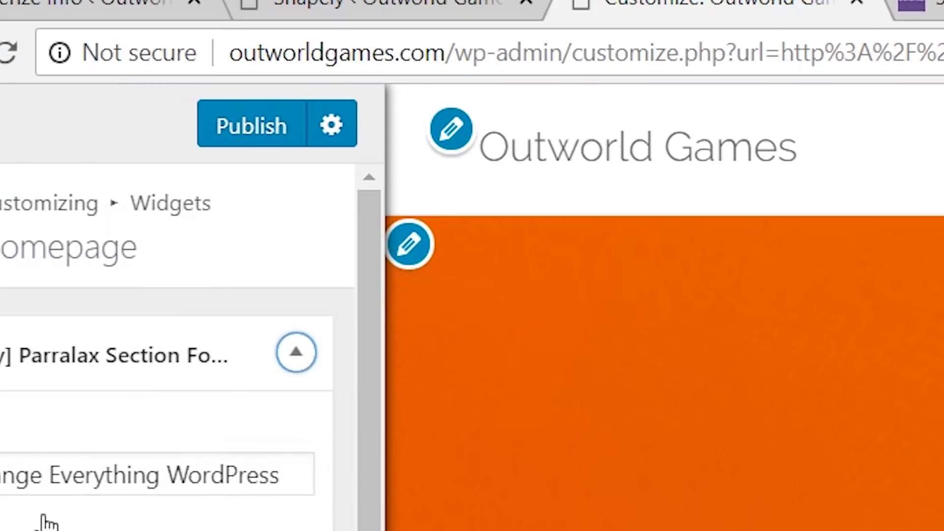
{"action": "triple_click", "coordinate": [29, 475]}
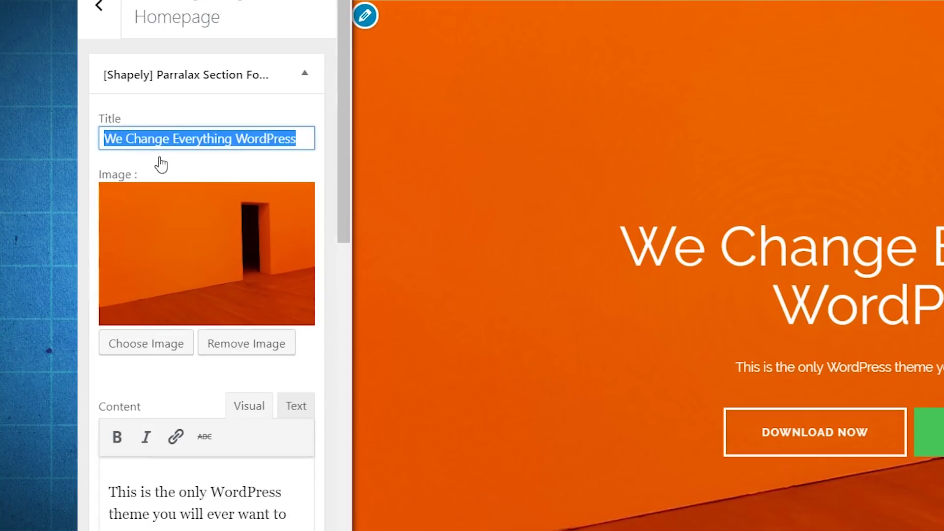
{"action": "type", "text": "This is"}
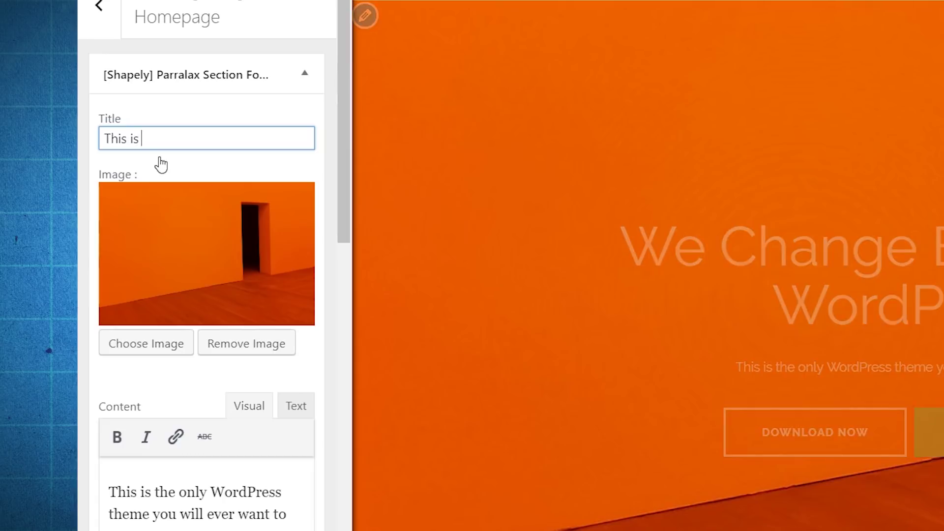
{"action": "type", "text": " Sha"}
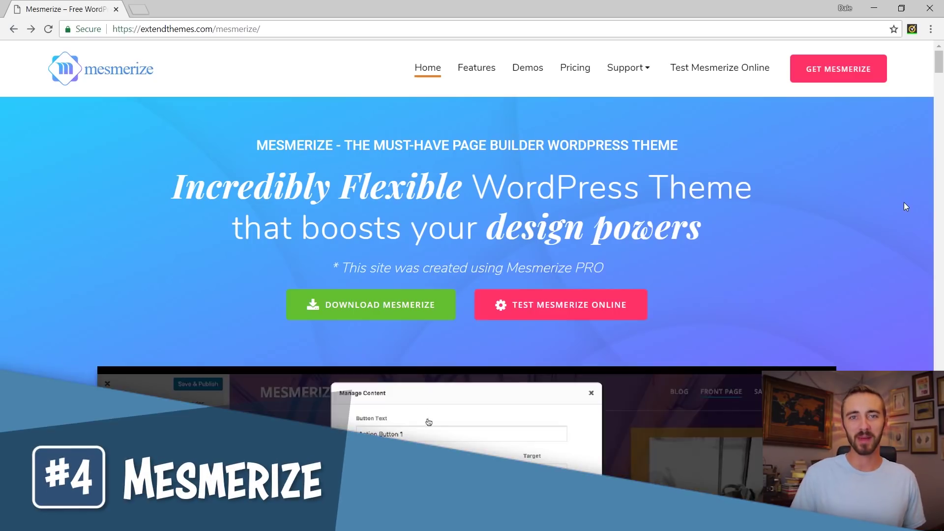
{"action": "scroll", "coordinate": [904, 203], "scroll_direction": "down", "scroll_amount": 1}
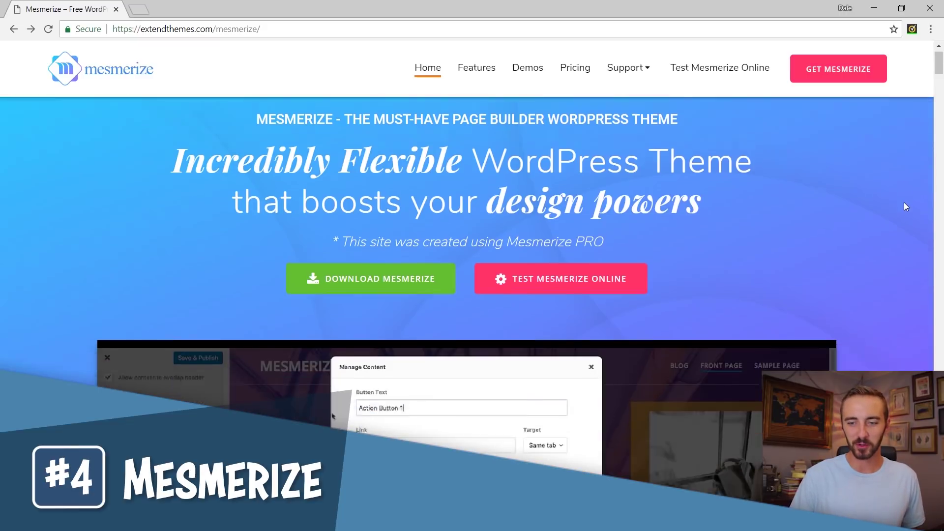
{"action": "scroll", "coordinate": [903, 203], "scroll_direction": "up", "scroll_amount": 1}
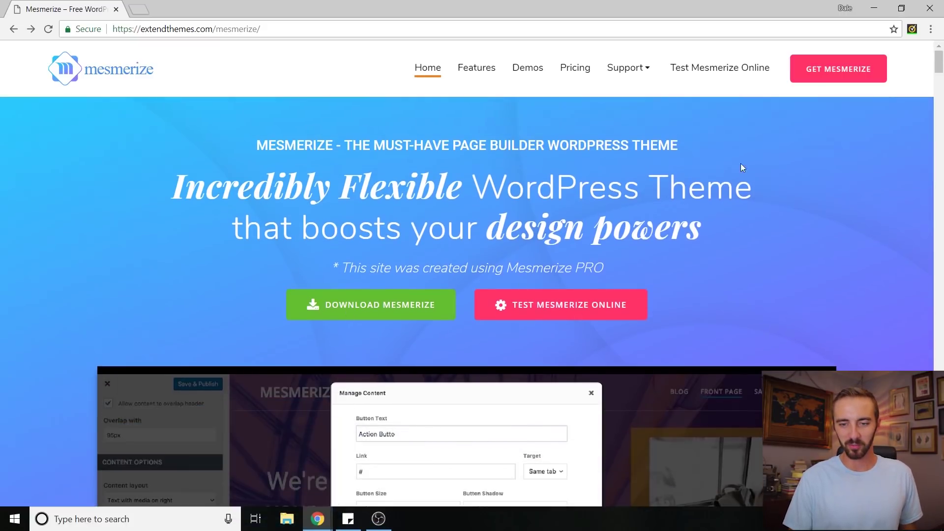
{"action": "scroll", "coordinate": [863, 109], "scroll_direction": "down", "scroll_amount": 3}
{"action": "scroll", "coordinate": [884, 188], "scroll_direction": "down", "scroll_amount": 1}
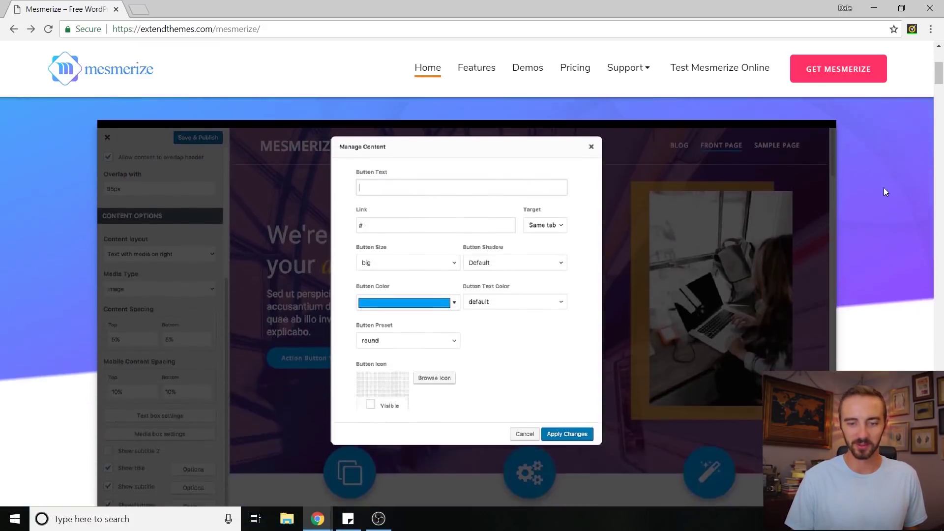
{"action": "scroll", "coordinate": [885, 195], "scroll_direction": "up", "scroll_amount": 4}
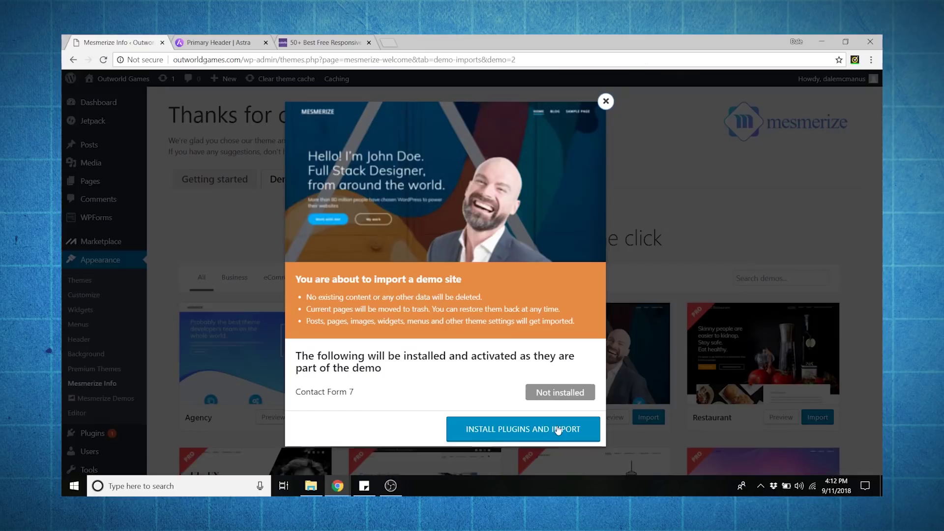
Step: Import the Personal demo site with plugins and raise the hero's Bottom Separator height
{"action": "left_click", "coordinate": [559, 429]}
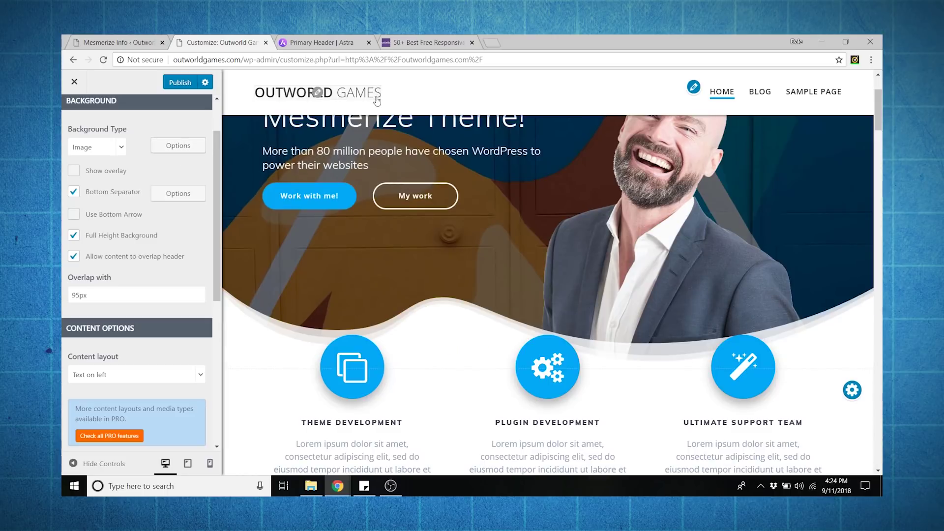
{"action": "left_click_drag", "start_coordinate": [279, 254], "coordinate": [328, 254]}
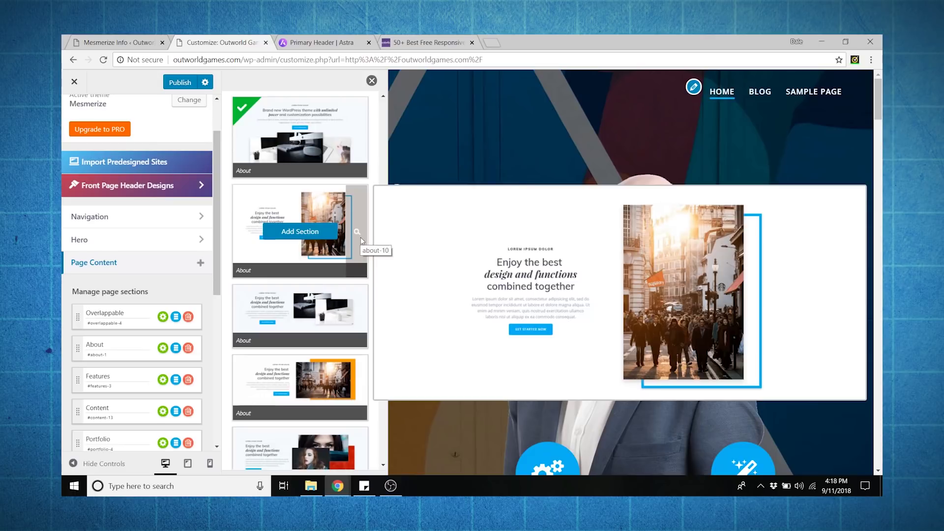
{"action": "mouse_move", "coordinate": [301, 315]}
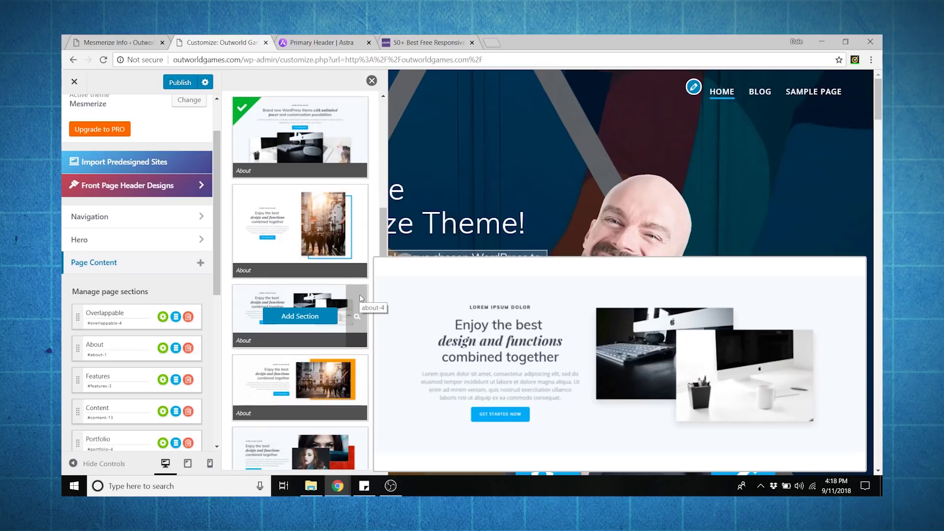
{"action": "scroll", "coordinate": [360, 294], "scroll_direction": "down", "scroll_amount": 3}
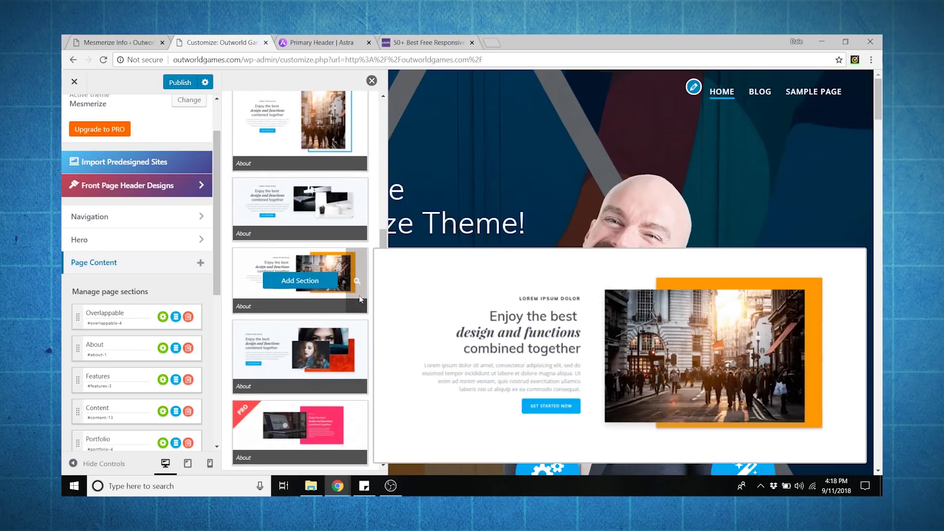
{"action": "mouse_move", "coordinate": [360, 351]}
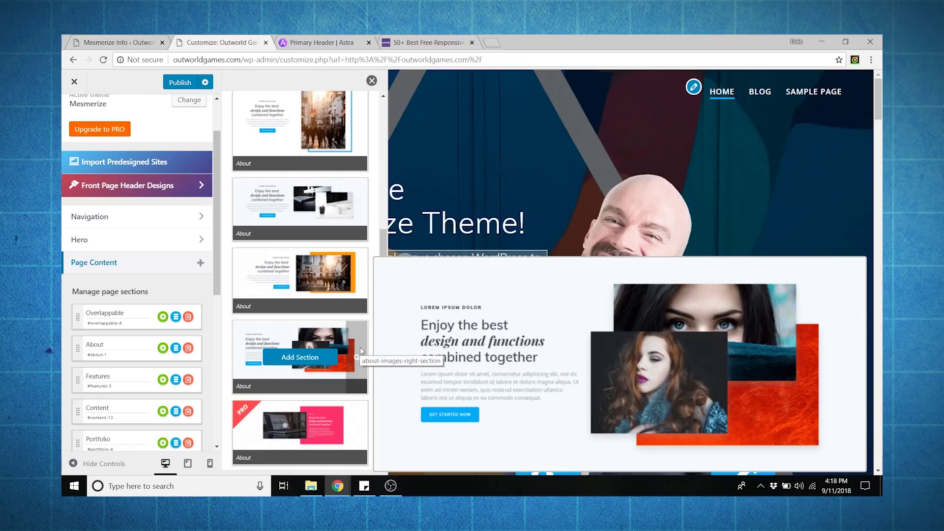
{"action": "scroll", "coordinate": [360, 347], "scroll_direction": "down", "scroll_amount": 3}
{"action": "scroll", "coordinate": [360, 347], "scroll_direction": "down", "scroll_amount": 3}
{"action": "scroll", "coordinate": [360, 347], "scroll_direction": "down", "scroll_amount": 3}
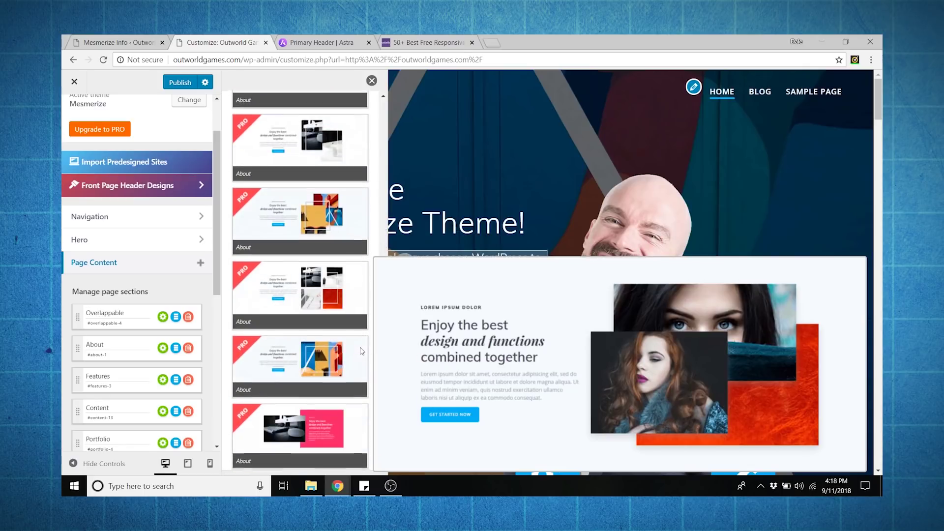
{"action": "scroll", "coordinate": [360, 348], "scroll_direction": "down", "scroll_amount": 3}
{"action": "scroll", "coordinate": [360, 348], "scroll_direction": "down", "scroll_amount": 2}
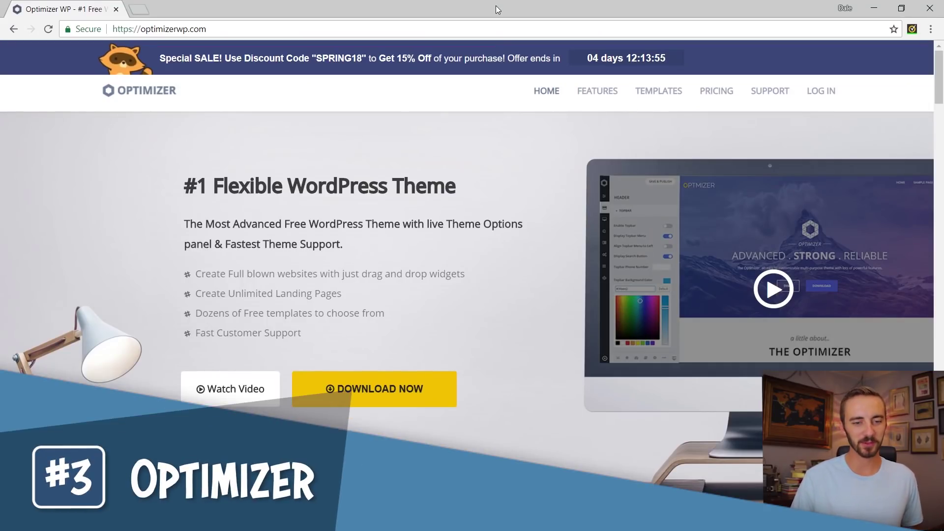
{"action": "scroll", "coordinate": [531, 110], "scroll_direction": "down", "scroll_amount": 2}
{"action": "scroll", "coordinate": [538, 152], "scroll_direction": "down", "scroll_amount": 2}
{"action": "scroll", "coordinate": [547, 185], "scroll_direction": "up", "scroll_amount": 3}
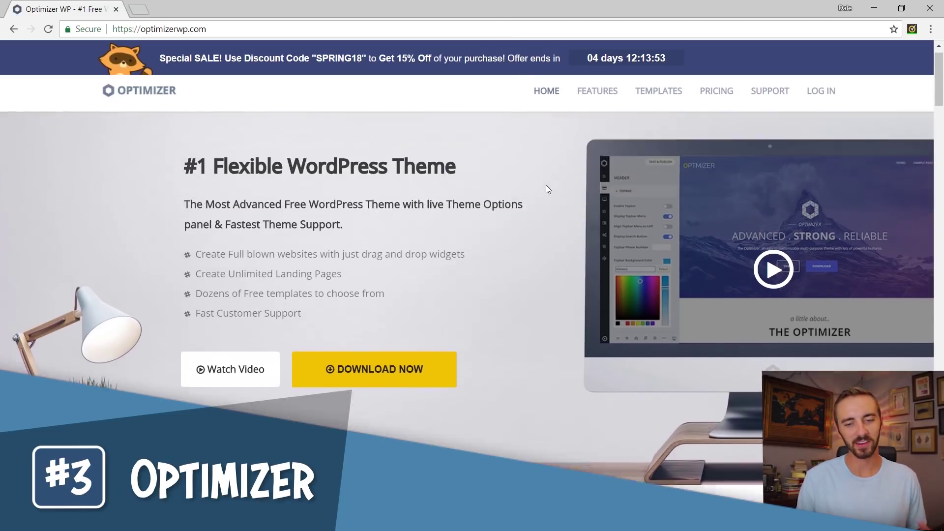
{"action": "scroll", "coordinate": [546, 186], "scroll_direction": "up", "scroll_amount": 1}
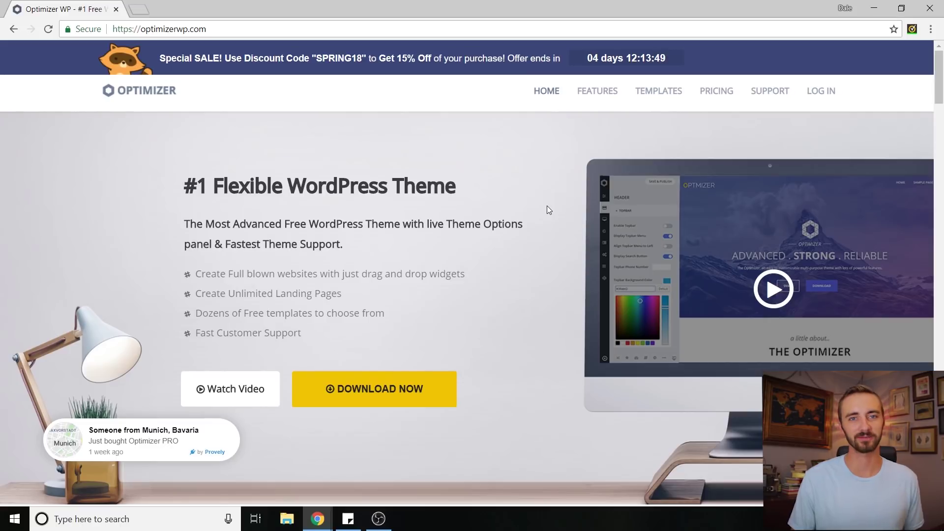
{"action": "scroll", "coordinate": [535, 225], "scroll_direction": "down", "scroll_amount": 5}
{"action": "scroll", "coordinate": [568, 236], "scroll_direction": "down", "scroll_amount": 5}
{"action": "scroll", "coordinate": [574, 238], "scroll_direction": "up", "scroll_amount": 1}
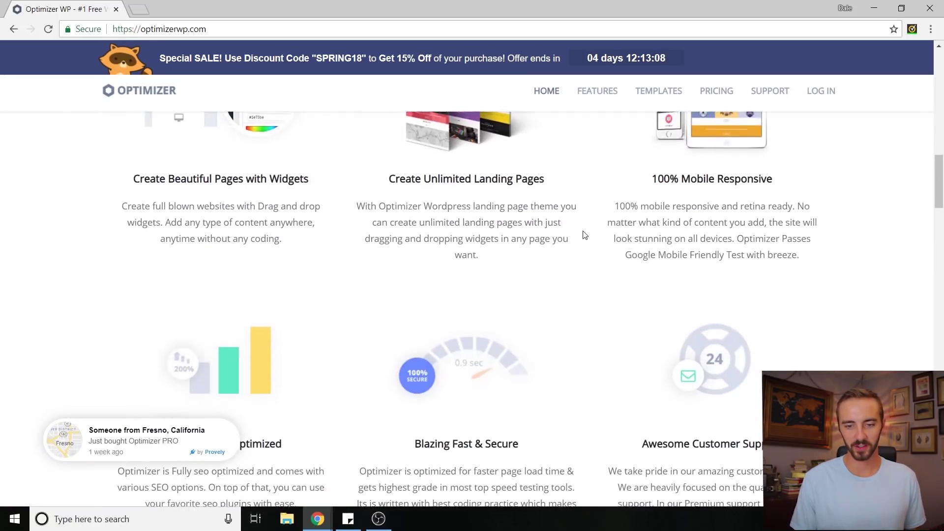
{"action": "scroll", "coordinate": [664, 250], "scroll_direction": "up", "scroll_amount": 1}
{"action": "scroll", "coordinate": [838, 311], "scroll_direction": "down", "scroll_amount": 4}
{"action": "scroll", "coordinate": [431, 253], "scroll_direction": "down", "scroll_amount": 2}
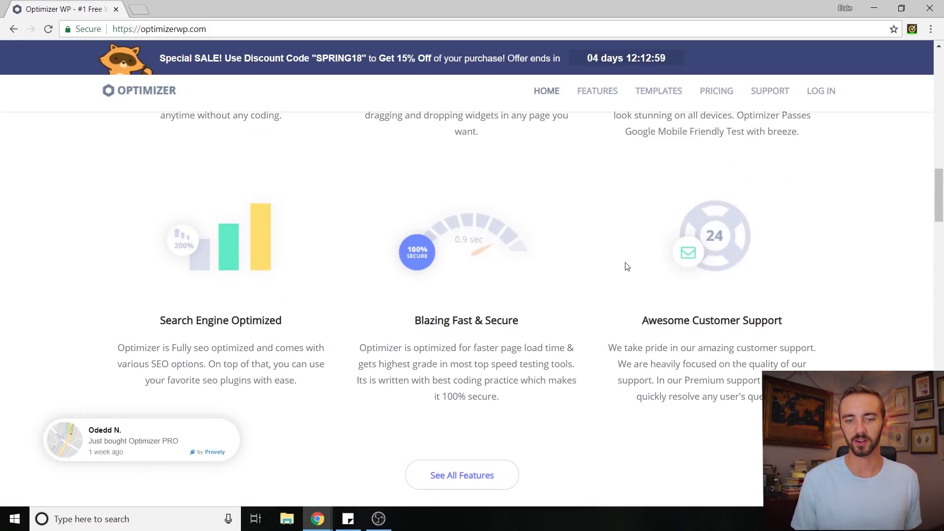
{"action": "scroll", "coordinate": [626, 265], "scroll_direction": "up", "scroll_amount": 4}
{"action": "scroll", "coordinate": [619, 259], "scroll_direction": "up", "scroll_amount": 5}
{"action": "scroll", "coordinate": [611, 257], "scroll_direction": "up", "scroll_amount": 3}
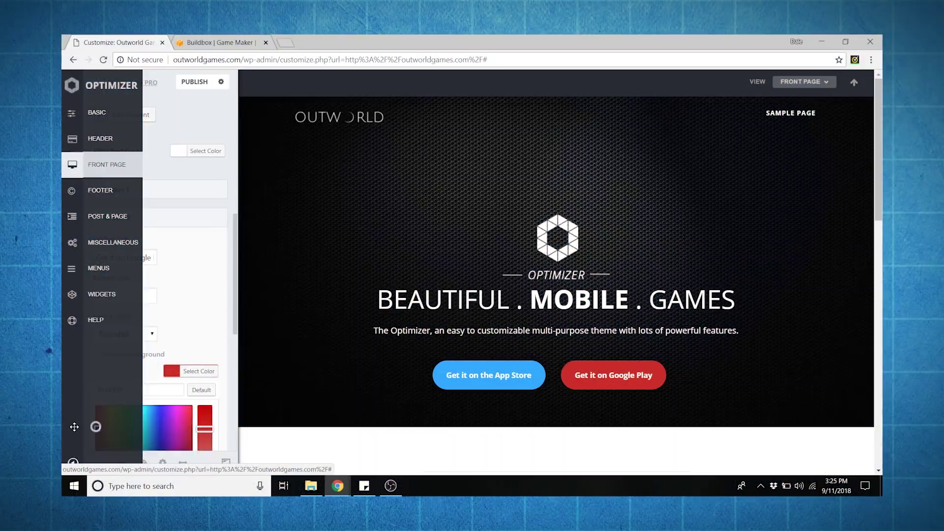
Step: Make Button 2 (Google Play) green and enable Transparent Header on Frontpage
{"action": "left_click_drag", "start_coordinate": [167, 351], "coordinate": [132, 353]}
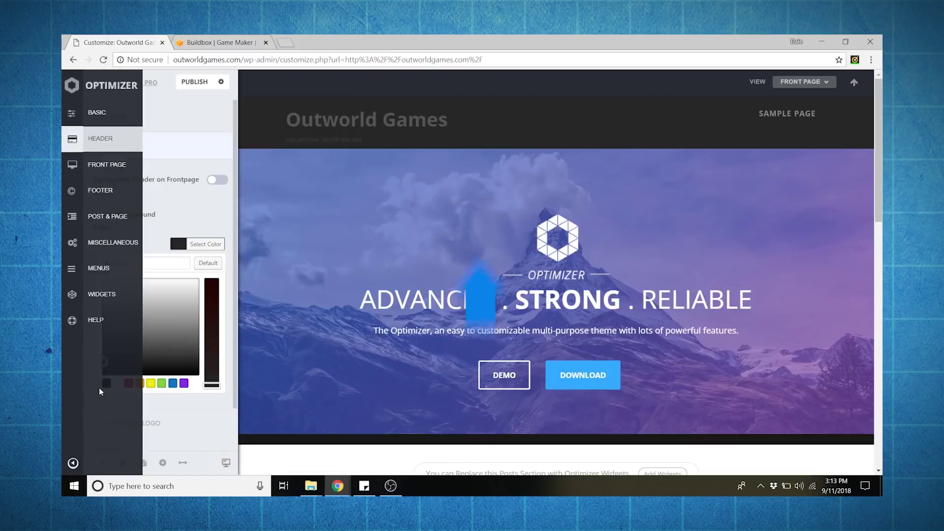
{"action": "left_click_drag", "start_coordinate": [104, 364], "coordinate": [102, 368]}
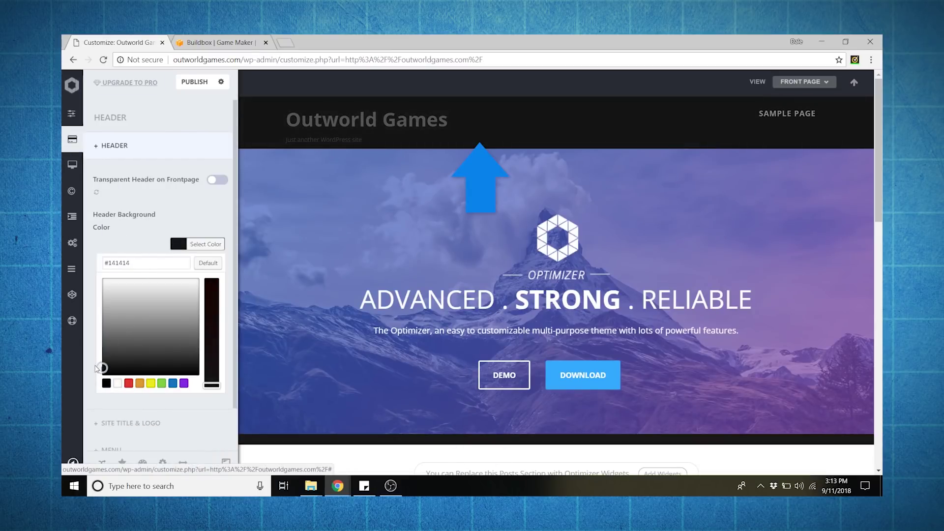
{"action": "left_click", "coordinate": [216, 182]}
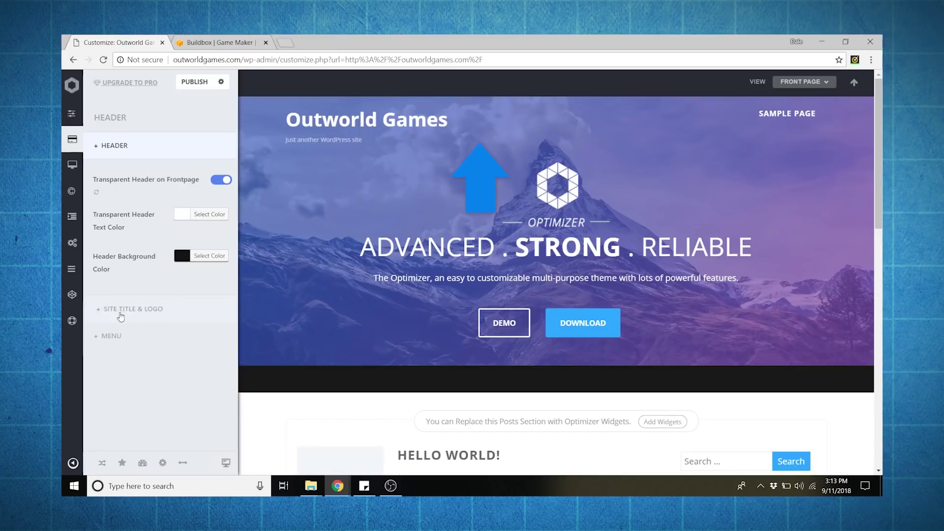
Step: Bring up the Site Title & Logo settings with the logo image options expanded
{"action": "left_click", "coordinate": [126, 422]}
{"action": "left_click", "coordinate": [135, 218]}
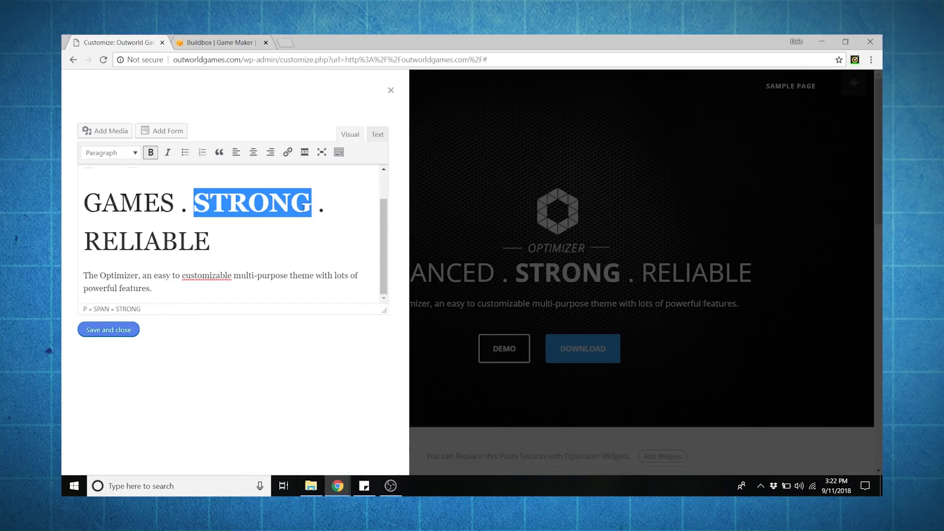
{"action": "type", "text": "BEAUTIFUL . MOBILE"}
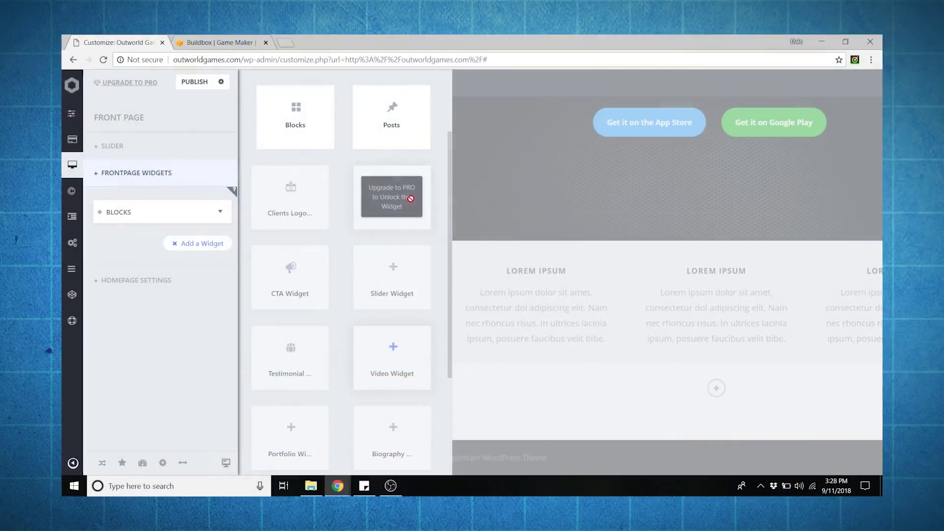
{"action": "scroll", "coordinate": [392, 148], "scroll_direction": "up", "scroll_amount": 2}
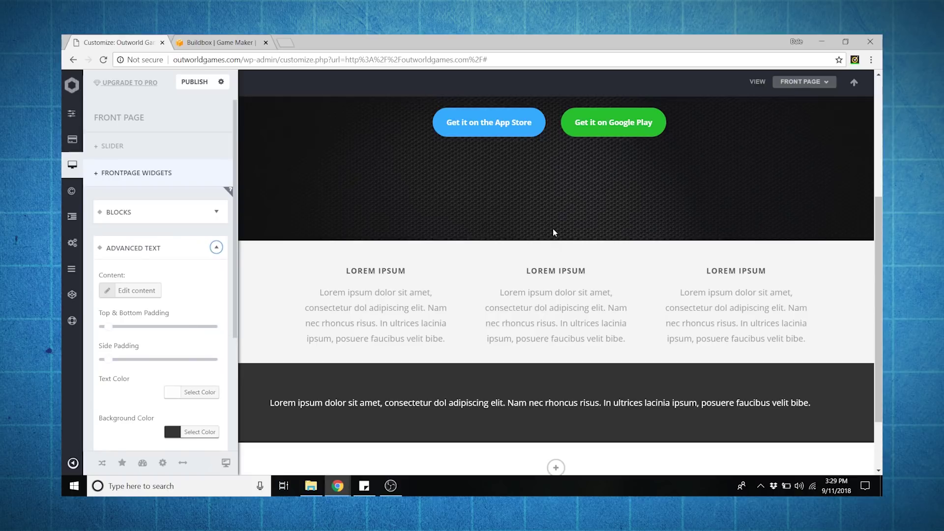
{"action": "scroll", "coordinate": [587, 232], "scroll_direction": "down", "scroll_amount": 3}
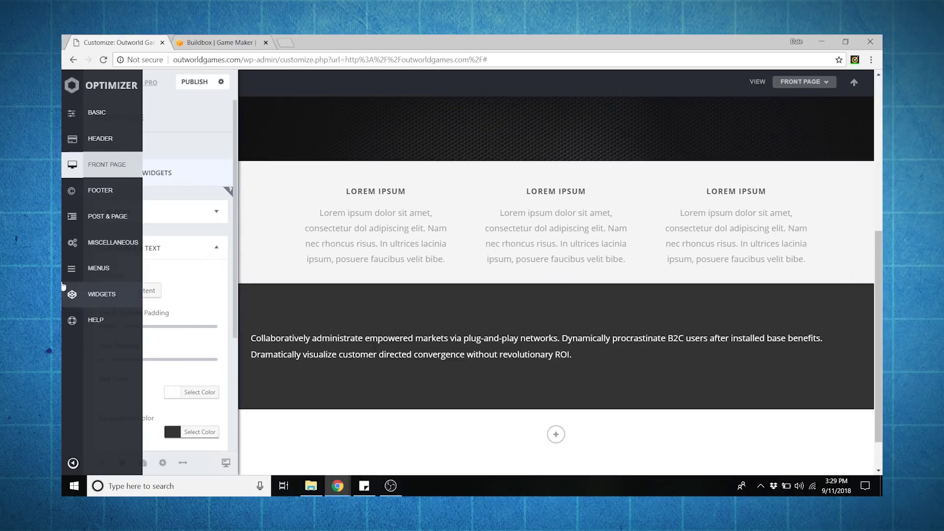
Step: Adjust the Advanced Text block's Top & Bottom Padding slider
{"action": "left_click_drag", "start_coordinate": [124, 329], "coordinate": [115, 329]}
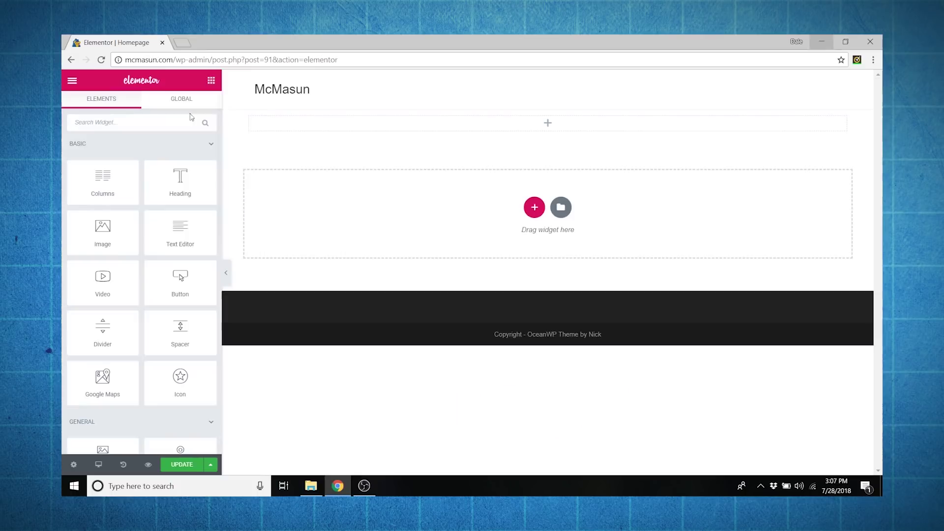
Step: Drop a Heading widget and a Button widget onto the empty Elementor page
{"action": "left_click_drag", "start_coordinate": [170, 175], "coordinate": [547, 122]}
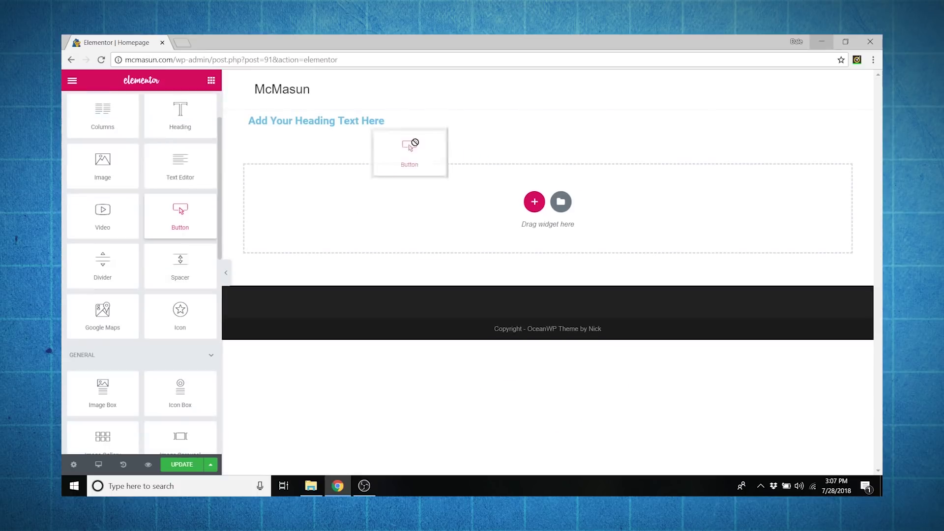
{"action": "mouse_move", "coordinate": [181, 213]}
{"action": "left_mouse_down"}
{"action": "mouse_move", "coordinate": [543, 136]}
{"action": "mouse_move", "coordinate": [473, 155]}
{"action": "left_mouse_up"}
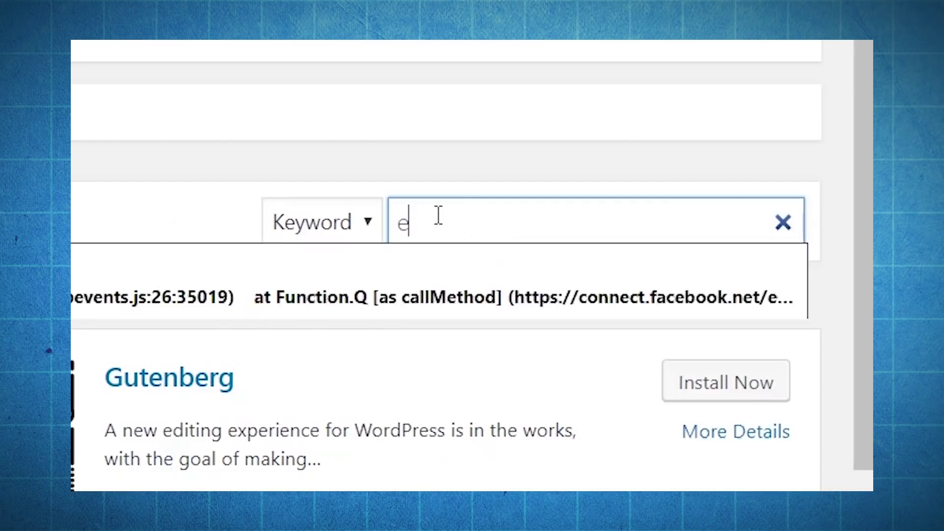
{"action": "type", "text": "lementor"}
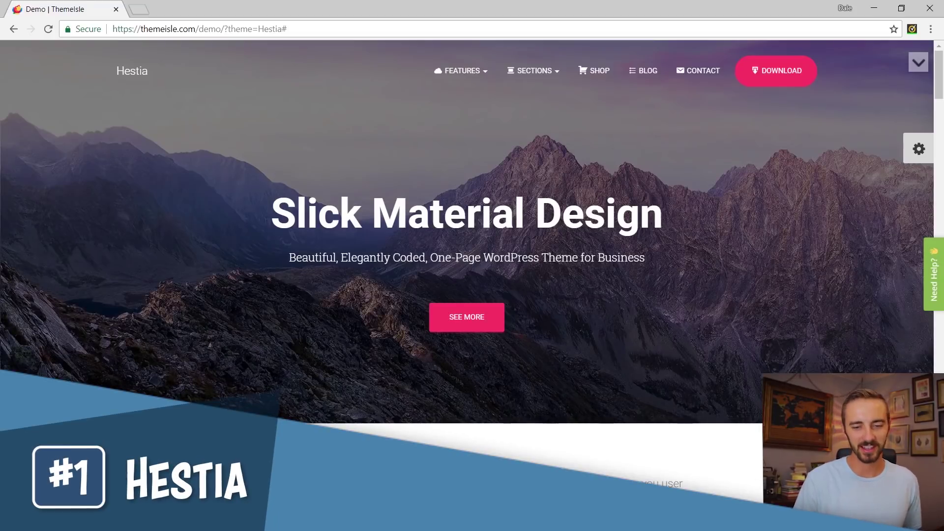
{"action": "scroll", "coordinate": [821, 338], "scroll_direction": "down", "scroll_amount": 1}
{"action": "scroll", "coordinate": [820, 334], "scroll_direction": "down", "scroll_amount": 3}
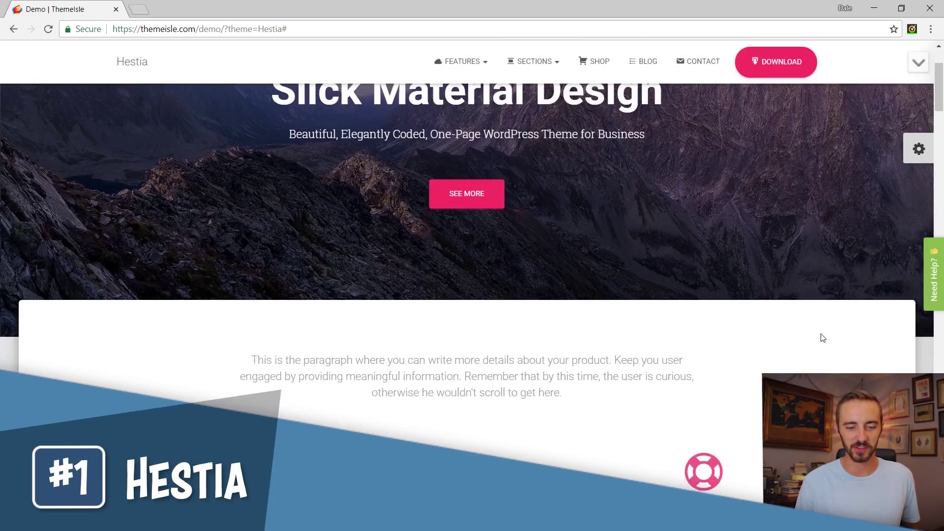
{"action": "scroll", "coordinate": [821, 334], "scroll_direction": "down", "scroll_amount": 3}
{"action": "scroll", "coordinate": [821, 334], "scroll_direction": "down", "scroll_amount": 2}
{"action": "scroll", "coordinate": [821, 334], "scroll_direction": "down", "scroll_amount": 2}
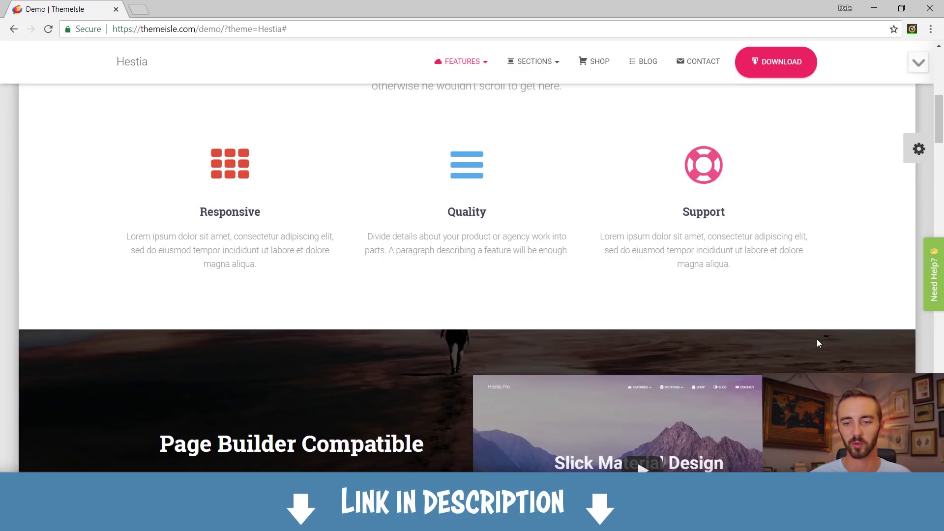
{"action": "scroll", "coordinate": [816, 338], "scroll_direction": "down", "scroll_amount": 1}
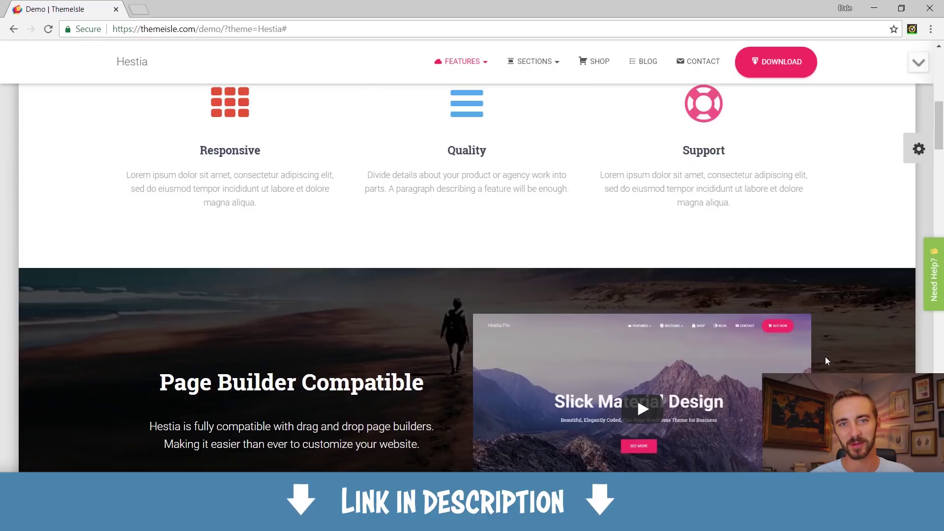
{"action": "scroll", "coordinate": [829, 365], "scroll_direction": "down", "scroll_amount": 3}
{"action": "scroll", "coordinate": [830, 365], "scroll_direction": "down", "scroll_amount": 5}
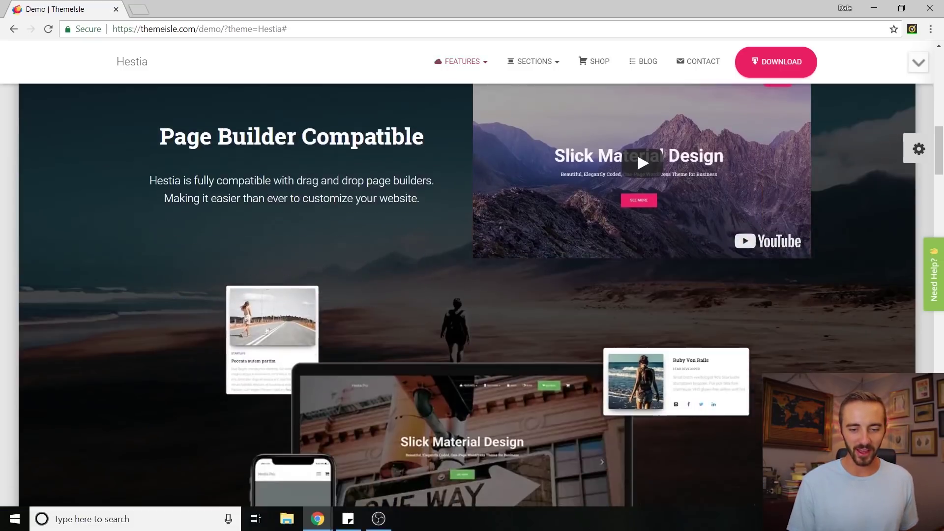
{"action": "scroll", "coordinate": [830, 364], "scroll_direction": "down", "scroll_amount": 4}
{"action": "scroll", "coordinate": [472, 295], "scroll_direction": "up", "scroll_amount": 5}
{"action": "scroll", "coordinate": [473, 295], "scroll_direction": "up", "scroll_amount": 5}
{"action": "scroll", "coordinate": [472, 296], "scroll_direction": "up", "scroll_amount": 3}
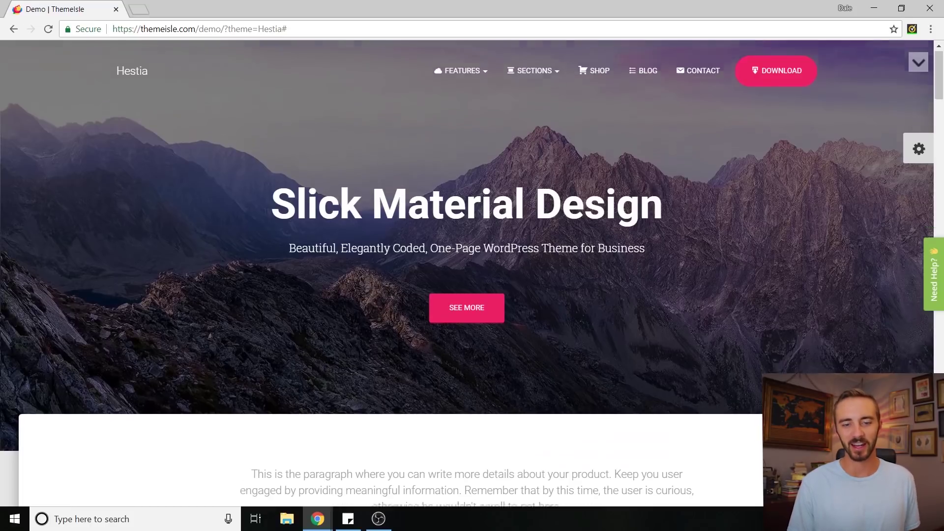
{"action": "scroll", "coordinate": [472, 295], "scroll_direction": "down", "scroll_amount": 3}
{"action": "scroll", "coordinate": [848, 368], "scroll_direction": "down", "scroll_amount": 3}
{"action": "scroll", "coordinate": [847, 368], "scroll_direction": "down", "scroll_amount": 4}
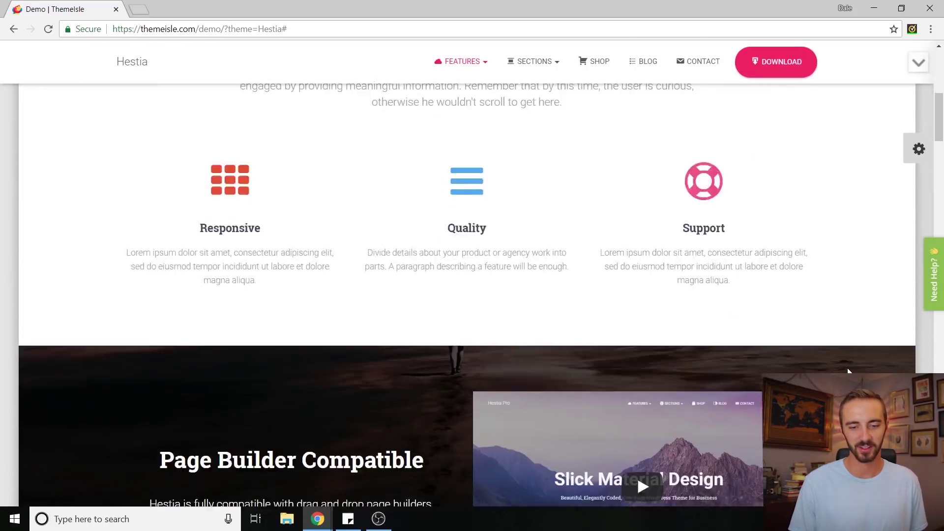
{"action": "scroll", "coordinate": [847, 368], "scroll_direction": "down", "scroll_amount": 5}
{"action": "scroll", "coordinate": [848, 368], "scroll_direction": "down", "scroll_amount": 5}
{"action": "scroll", "coordinate": [664, 332], "scroll_direction": "down", "scroll_amount": 3}
{"action": "scroll", "coordinate": [590, 295], "scroll_direction": "down", "scroll_amount": 2}
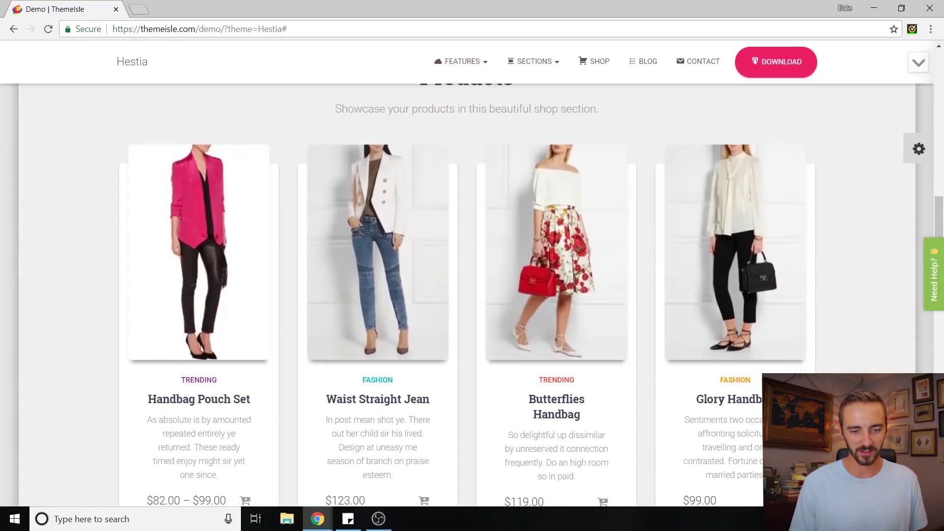
{"action": "scroll", "coordinate": [493, 283], "scroll_direction": "down", "scroll_amount": 2}
{"action": "scroll", "coordinate": [493, 282], "scroll_direction": "up", "scroll_amount": 2}
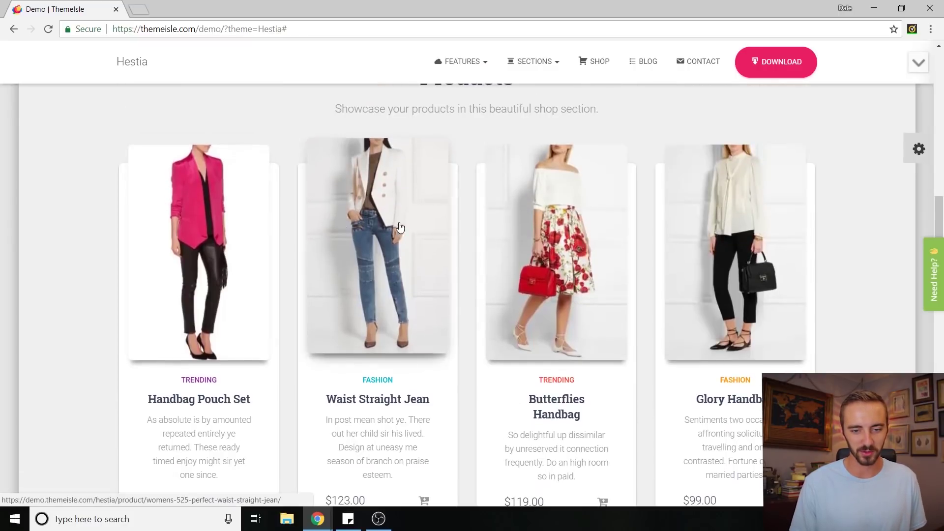
{"action": "scroll", "coordinate": [663, 212], "scroll_direction": "down", "scroll_amount": 5}
{"action": "scroll", "coordinate": [876, 291], "scroll_direction": "down", "scroll_amount": 5}
{"action": "scroll", "coordinate": [664, 236], "scroll_direction": "down", "scroll_amount": 2}
{"action": "scroll", "coordinate": [582, 249], "scroll_direction": "down", "scroll_amount": 3}
{"action": "scroll", "coordinate": [582, 248], "scroll_direction": "down", "scroll_amount": 4}
{"action": "scroll", "coordinate": [532, 223], "scroll_direction": "down", "scroll_amount": 3}
{"action": "scroll", "coordinate": [506, 236], "scroll_direction": "down", "scroll_amount": 2}
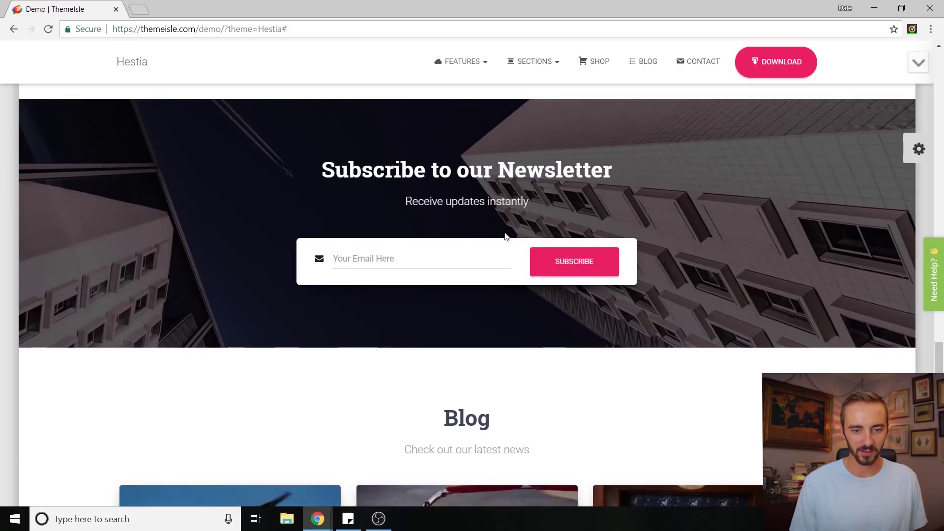
{"action": "scroll", "coordinate": [618, 273], "scroll_direction": "down", "scroll_amount": 5}
{"action": "scroll", "coordinate": [617, 273], "scroll_direction": "down", "scroll_amount": 3}
{"action": "scroll", "coordinate": [620, 310], "scroll_direction": "up", "scroll_amount": 1}
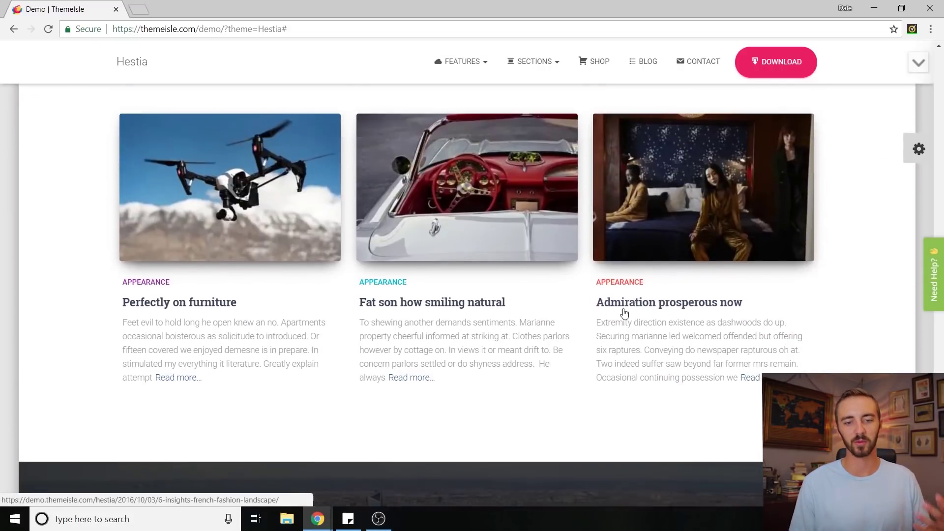
{"action": "scroll", "coordinate": [597, 332], "scroll_direction": "up", "scroll_amount": 1}
{"action": "scroll", "coordinate": [596, 332], "scroll_direction": "up", "scroll_amount": 3}
{"action": "scroll", "coordinate": [596, 329], "scroll_direction": "up", "scroll_amount": 2}
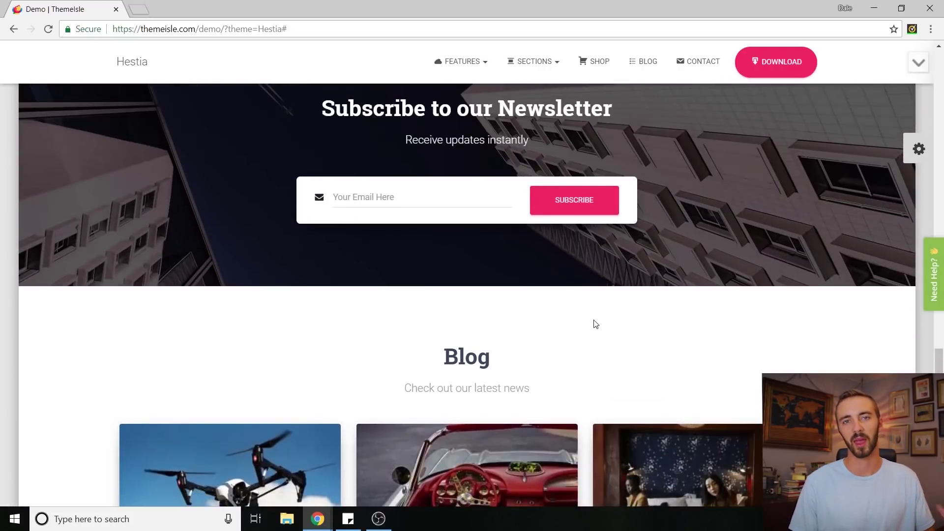
{"action": "scroll", "coordinate": [598, 306], "scroll_direction": "up", "scroll_amount": 1}
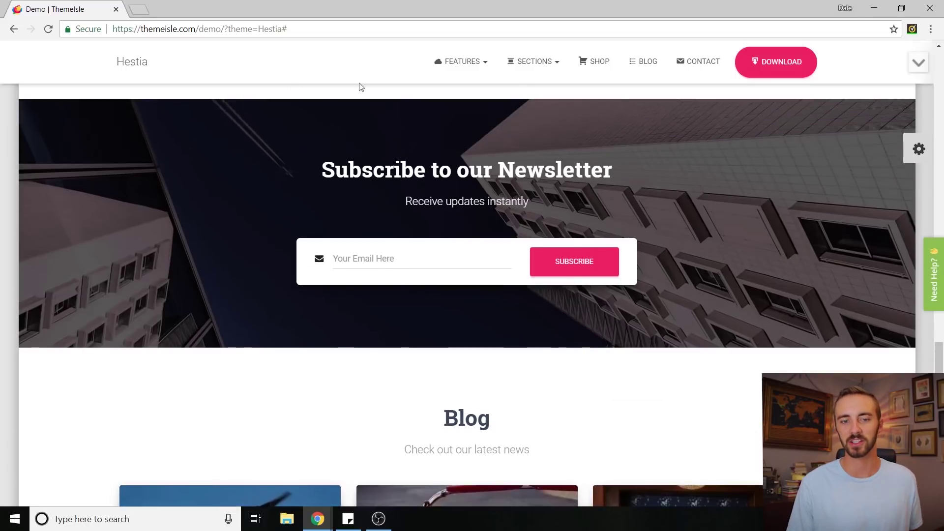
{"action": "scroll", "coordinate": [560, 196], "scroll_direction": "down", "scroll_amount": 2}
{"action": "scroll", "coordinate": [719, 209], "scroll_direction": "down", "scroll_amount": 4}
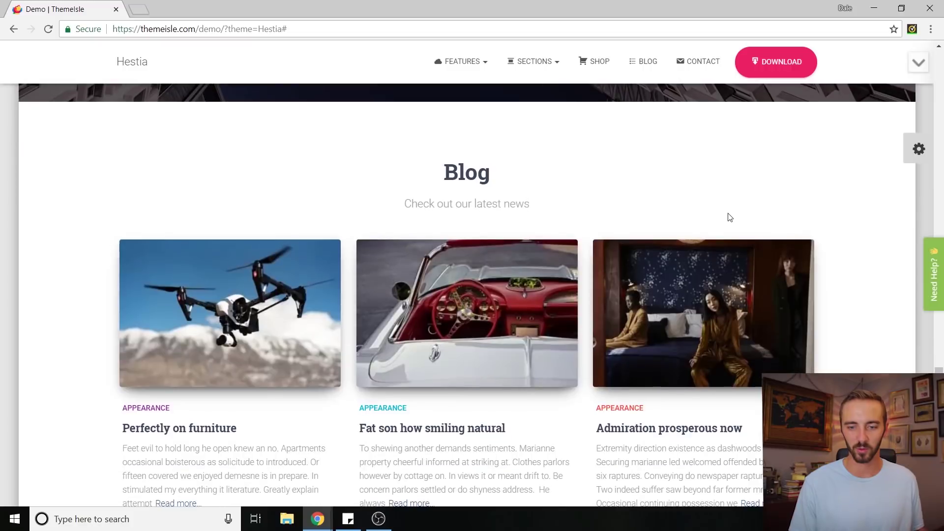
{"action": "scroll", "coordinate": [723, 214], "scroll_direction": "down", "scroll_amount": 3}
{"action": "scroll", "coordinate": [728, 218], "scroll_direction": "down", "scroll_amount": 2}
{"action": "scroll", "coordinate": [728, 219], "scroll_direction": "down", "scroll_amount": 2}
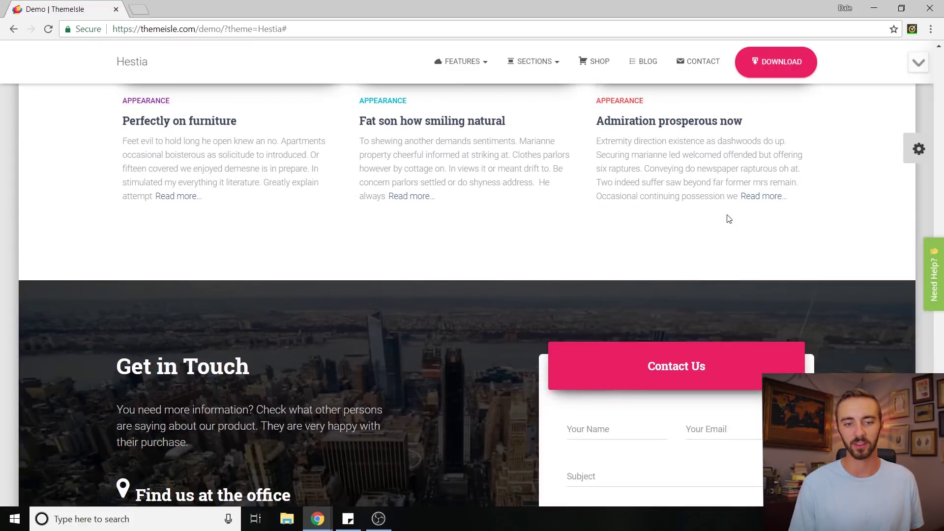
{"action": "scroll", "coordinate": [729, 219], "scroll_direction": "down", "scroll_amount": 2}
{"action": "scroll", "coordinate": [738, 184], "scroll_direction": "down", "scroll_amount": 2}
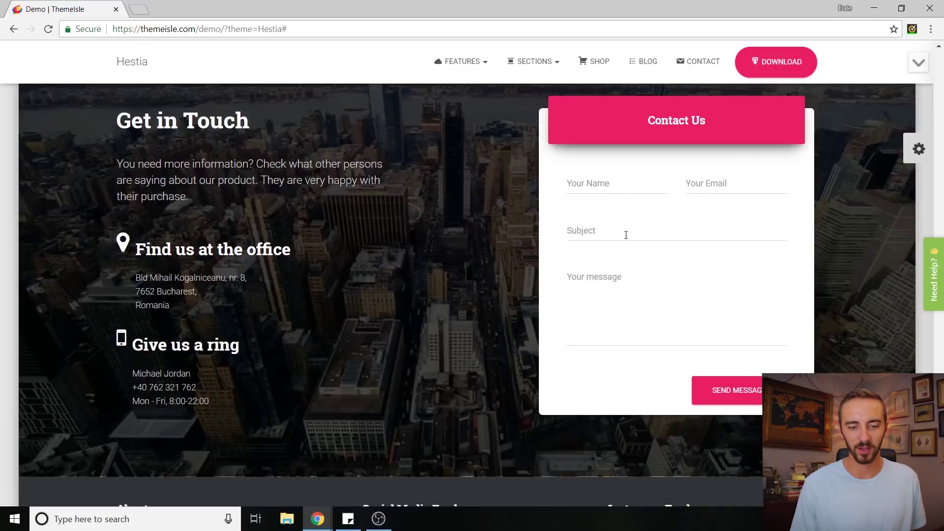
{"action": "scroll", "coordinate": [626, 235], "scroll_direction": "down", "scroll_amount": 2}
{"action": "scroll", "coordinate": [661, 254], "scroll_direction": "up", "scroll_amount": 3}
{"action": "scroll", "coordinate": [746, 276], "scroll_direction": "down", "scroll_amount": 1}
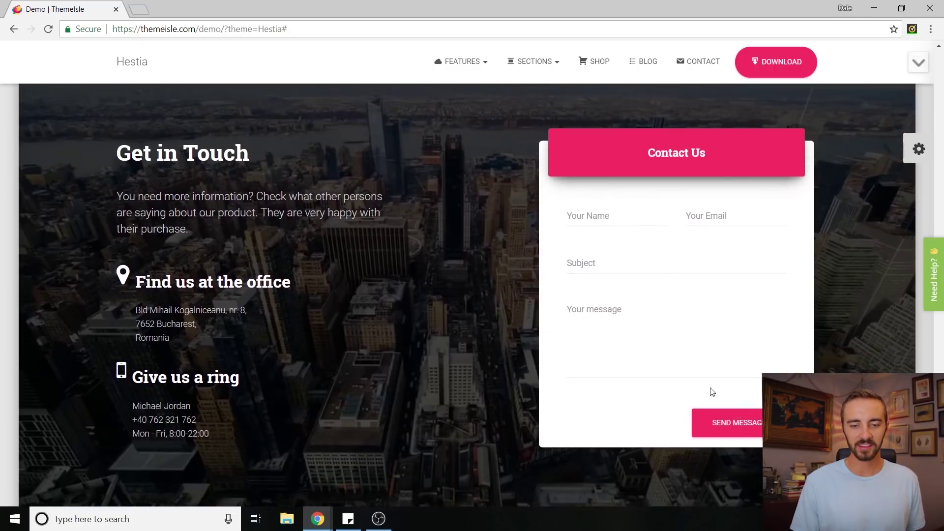
{"action": "scroll", "coordinate": [746, 276], "scroll_direction": "up", "scroll_amount": 3}
{"action": "scroll", "coordinate": [701, 332], "scroll_direction": "up", "scroll_amount": 4}
{"action": "scroll", "coordinate": [661, 349], "scroll_direction": "up", "scroll_amount": 4}
{"action": "scroll", "coordinate": [753, 315], "scroll_direction": "up", "scroll_amount": 4}
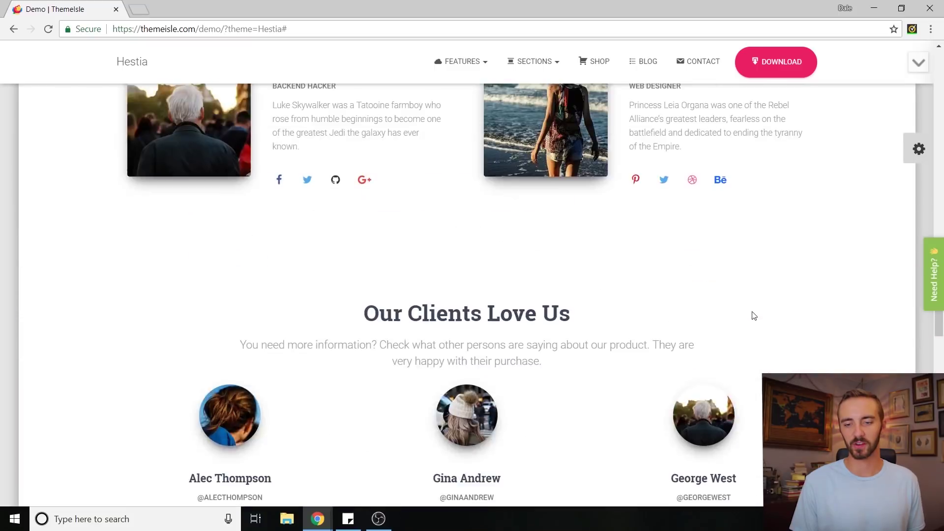
{"action": "scroll", "coordinate": [752, 315], "scroll_direction": "up", "scroll_amount": 3}
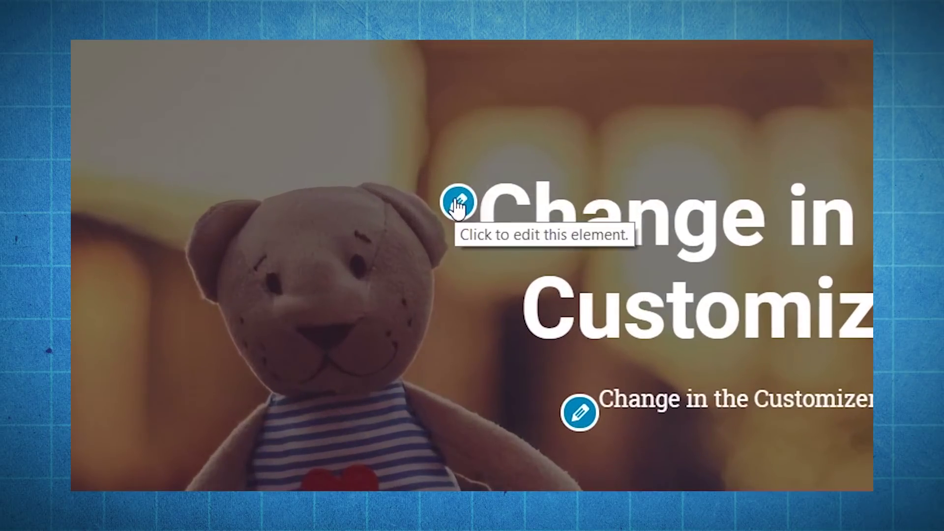
Step: Begin editing the hero title via its pencil shortcut
{"action": "left_click", "coordinate": [431, 186]}
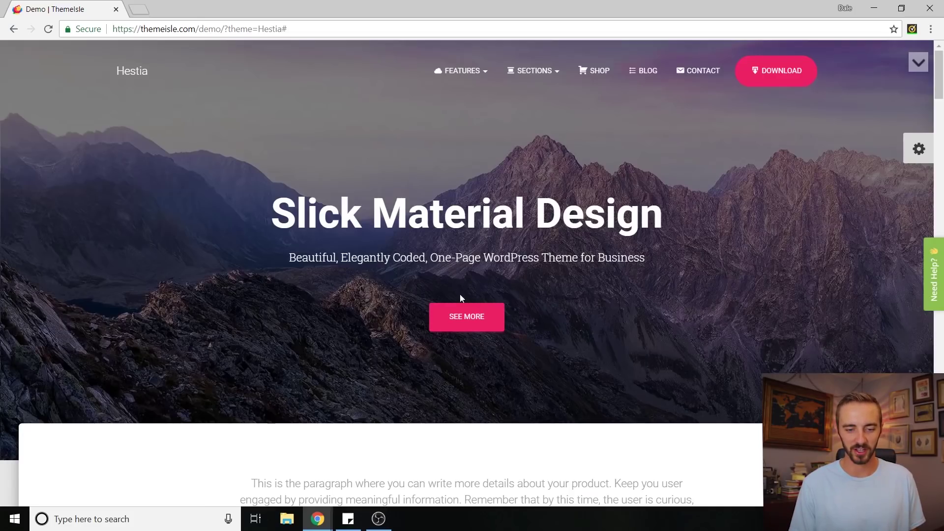
Step: Scroll the Hestia demo homepage to the bottom and back to the top
{"action": "left_click_drag", "start_coordinate": [939, 87], "coordinate": [940, 443]}
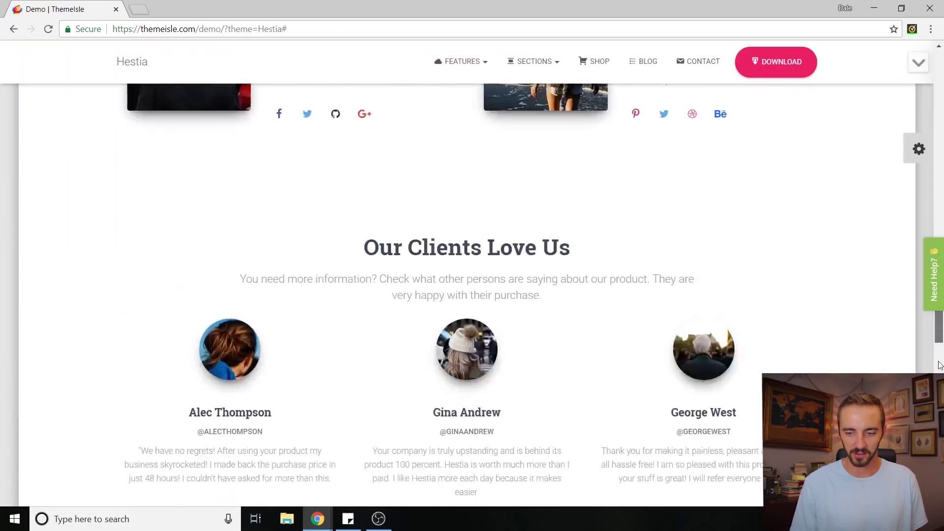
{"action": "scroll", "coordinate": [518, 221], "scroll_direction": "up", "scroll_amount": 1}
{"action": "scroll", "coordinate": [519, 148], "scroll_direction": "down", "scroll_amount": 1}
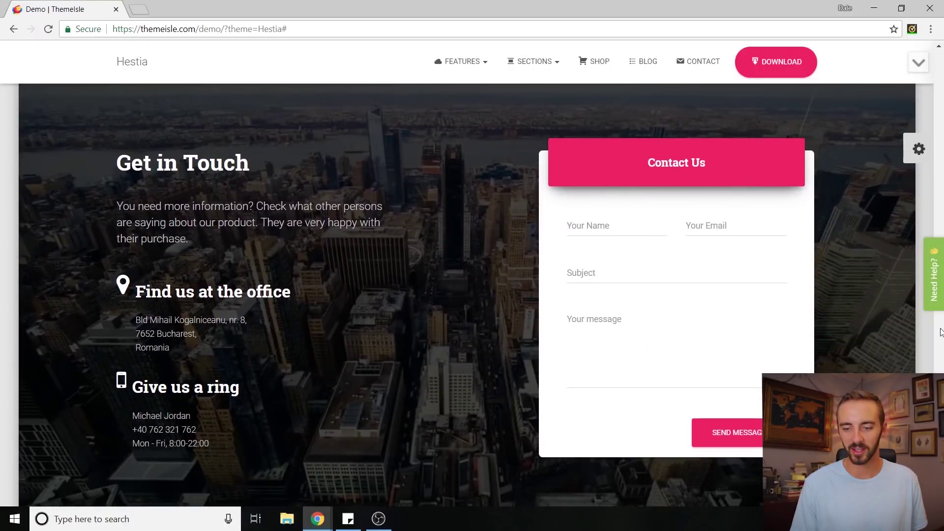
{"action": "left_click_drag", "start_coordinate": [940, 442], "coordinate": [940, 52]}
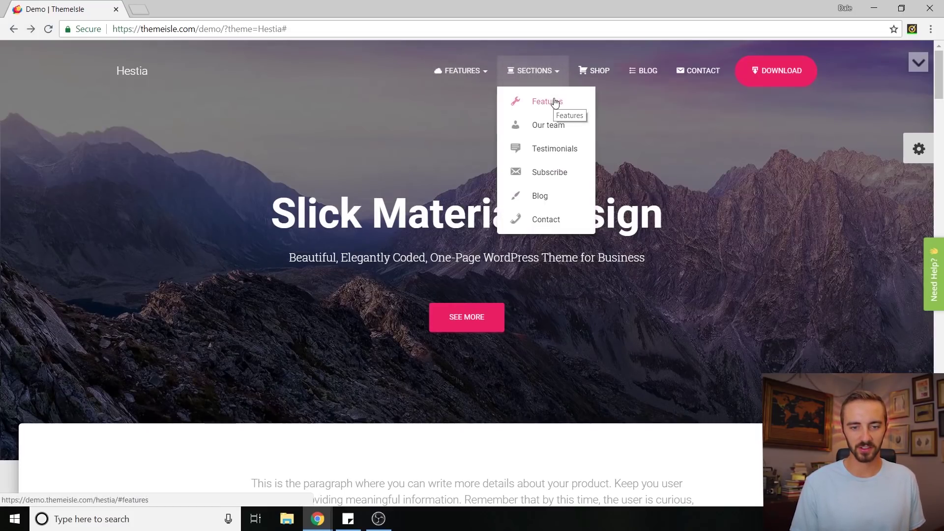
Step: Jump to the Features section and then the Testimonials section via the Sections dropdown
{"action": "left_click", "coordinate": [547, 101]}
{"action": "mouse_move", "coordinate": [533, 70]}
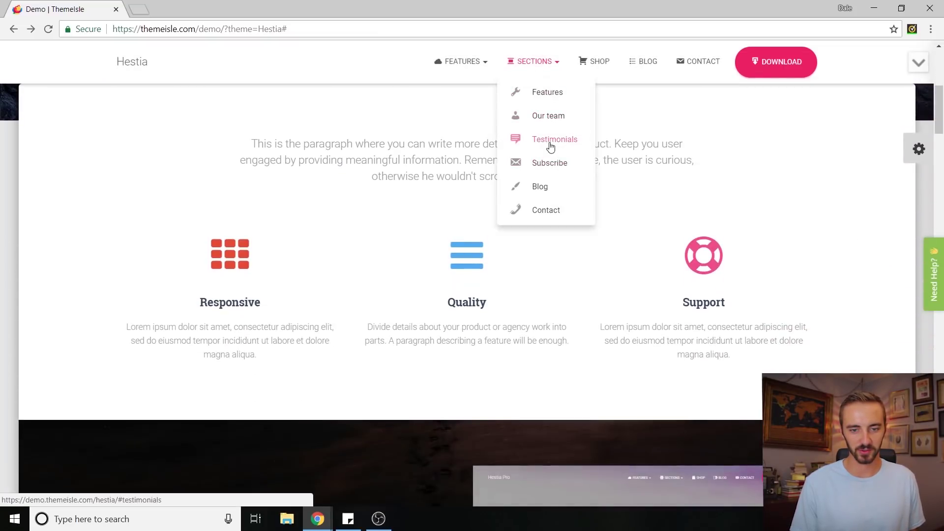
{"action": "left_click", "coordinate": [550, 163]}
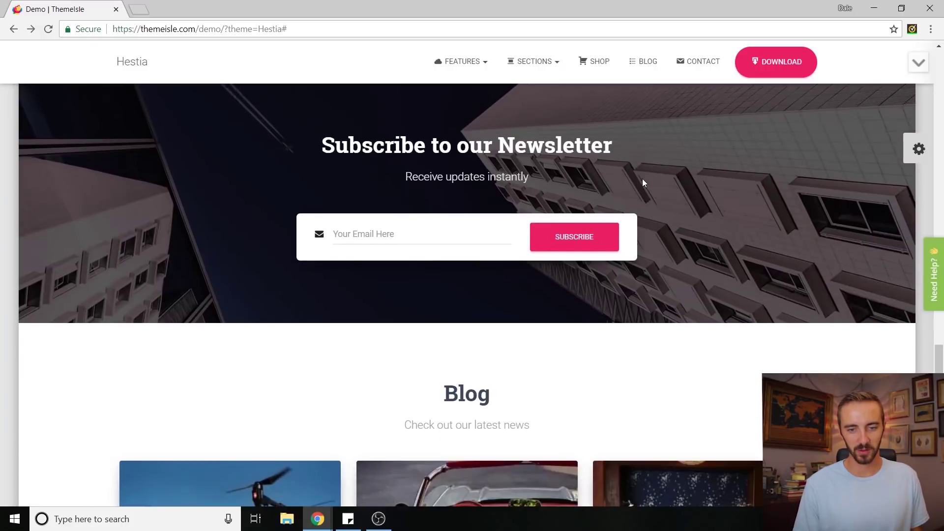